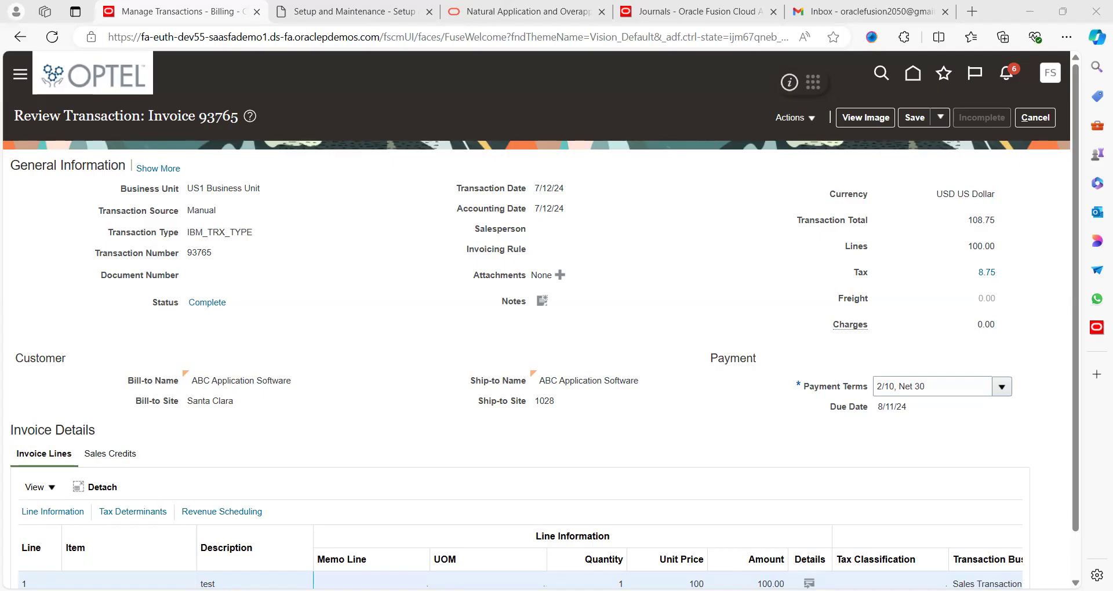
Leave completed invoice 93765 and bring up the Excel agenda outline
key(alt+Tab)
Walk the agenda from Enter AR Invoice through Review Subledger Journal, then return to the browser
click(216, 184)
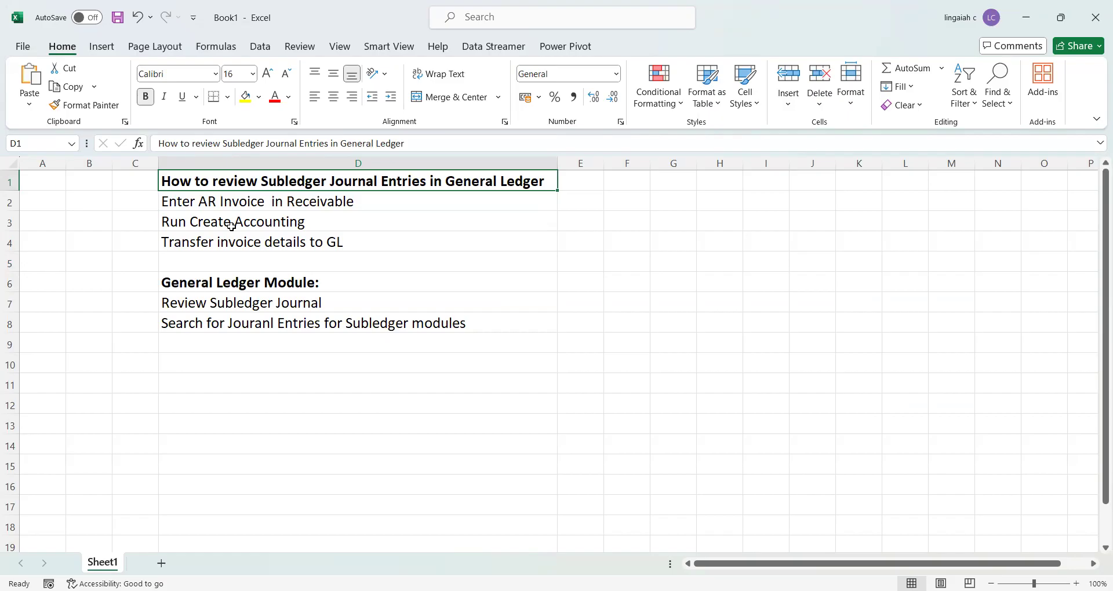
click(307, 216)
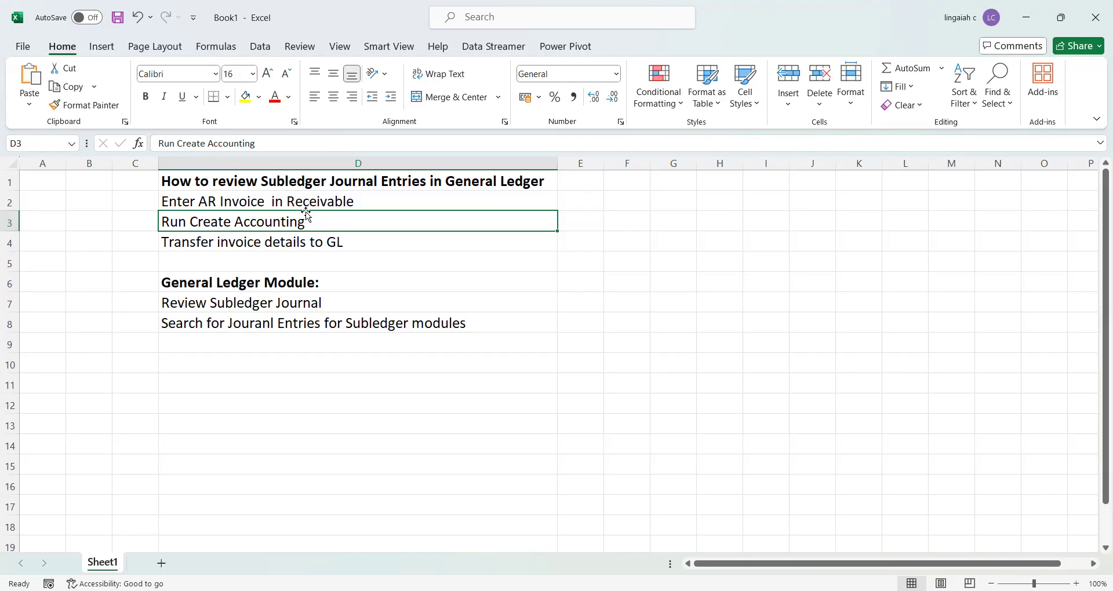
click(316, 201)
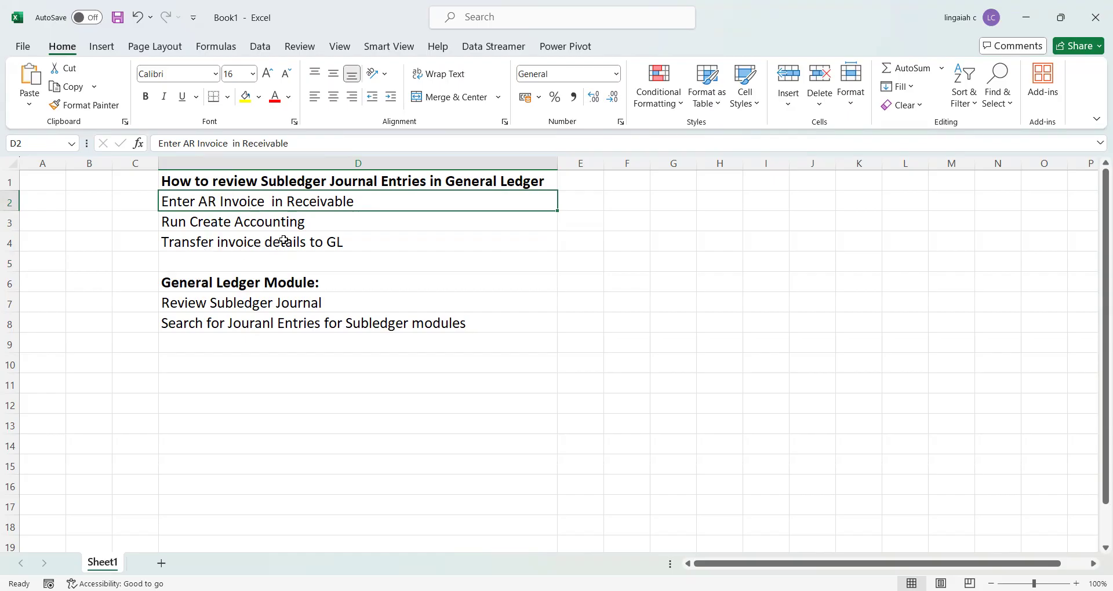
click(233, 243)
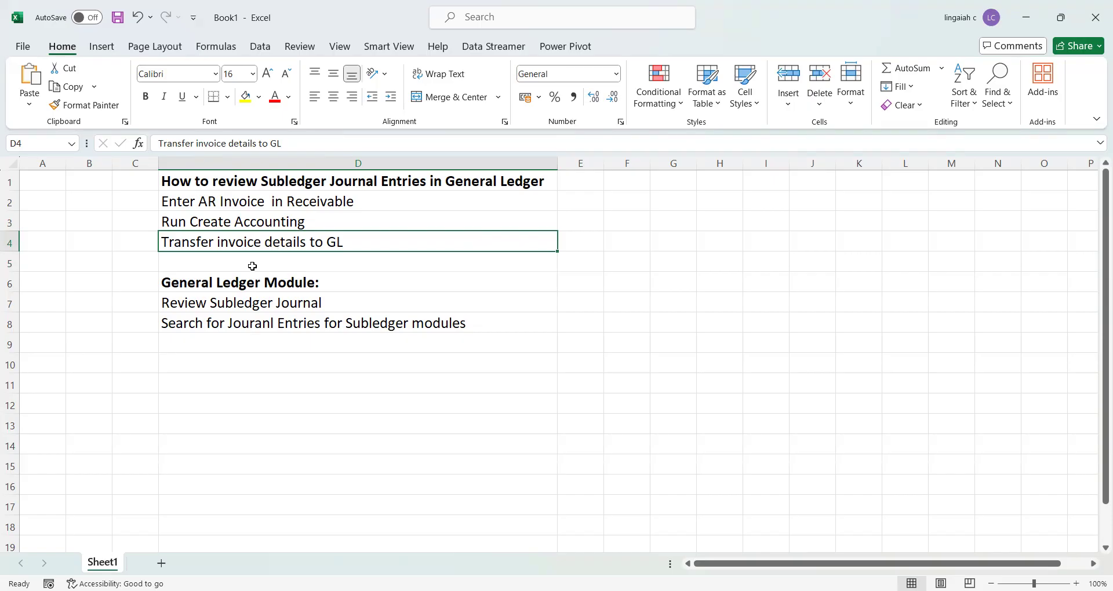
click(246, 289)
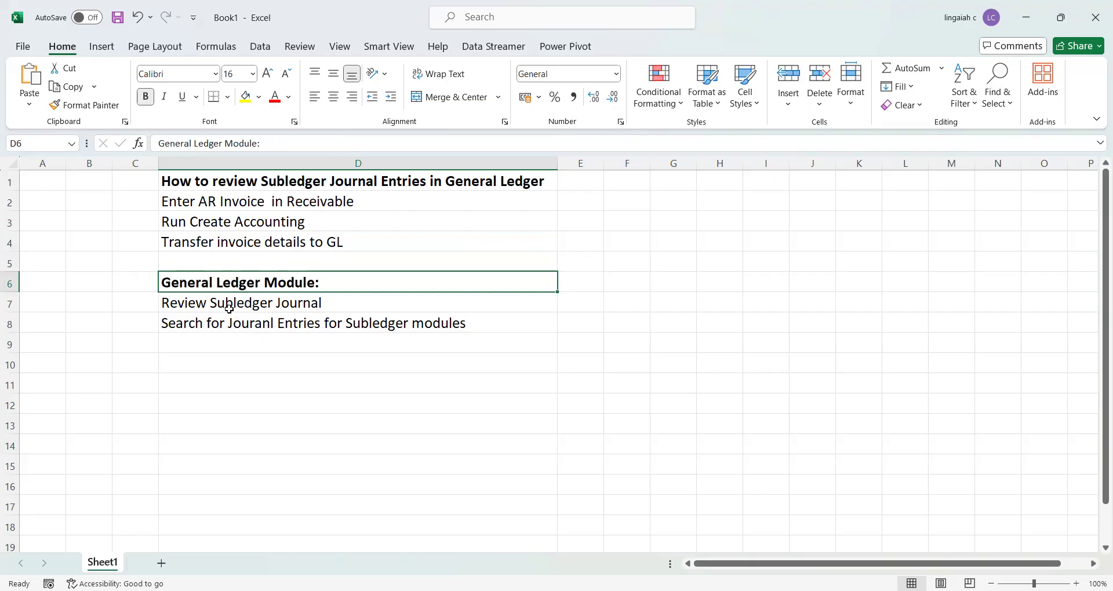
click(315, 306)
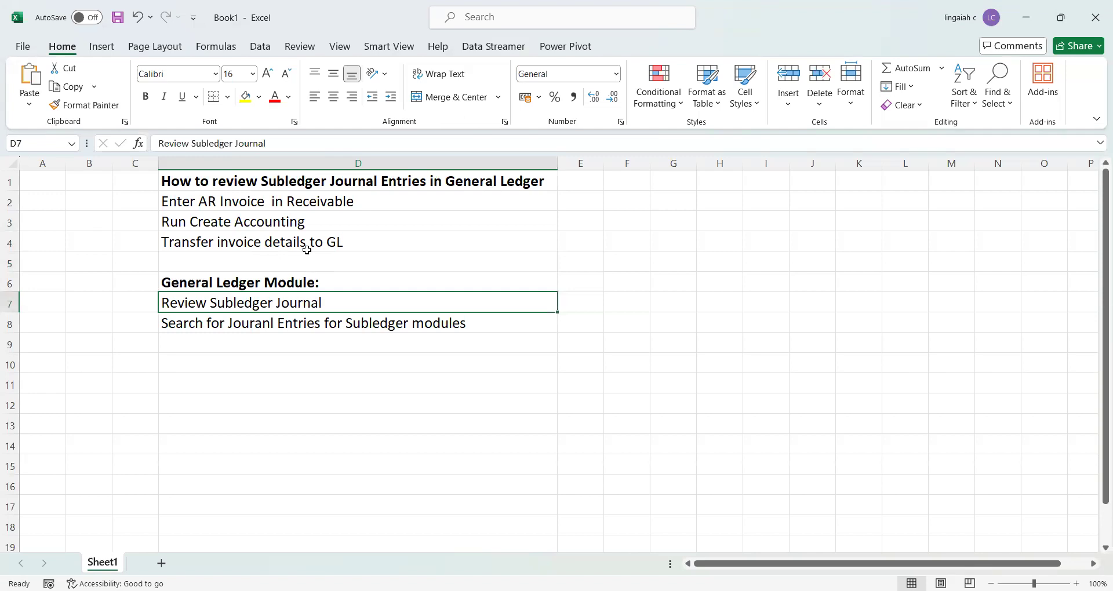
key(alt+Tab)
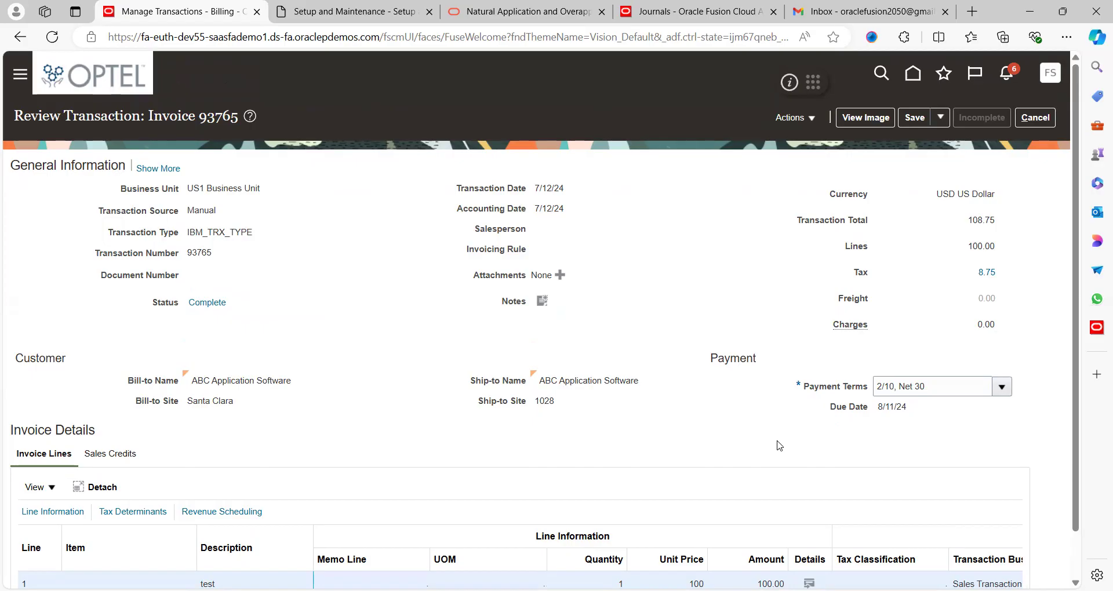
Show invoice 93765's Final accounting lines: receivable 108.75, revenue 100.00, tax 8.75
scroll(780, 445, down, 1)
scroll(780, 445, up, 1)
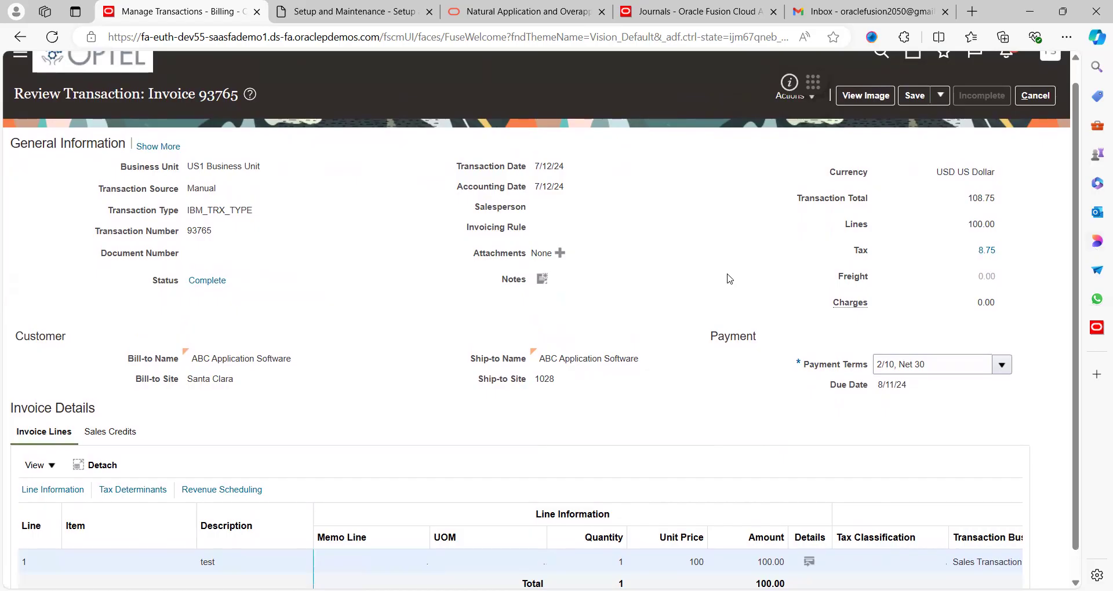
scroll(729, 278, down, 1)
scroll(728, 279, up, 1)
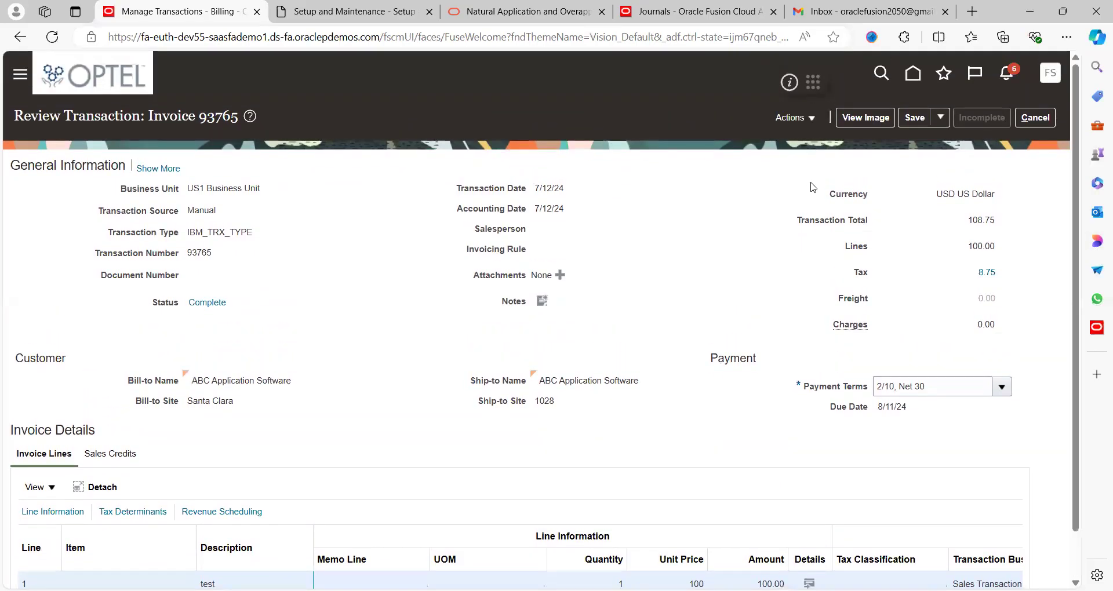
click(811, 119)
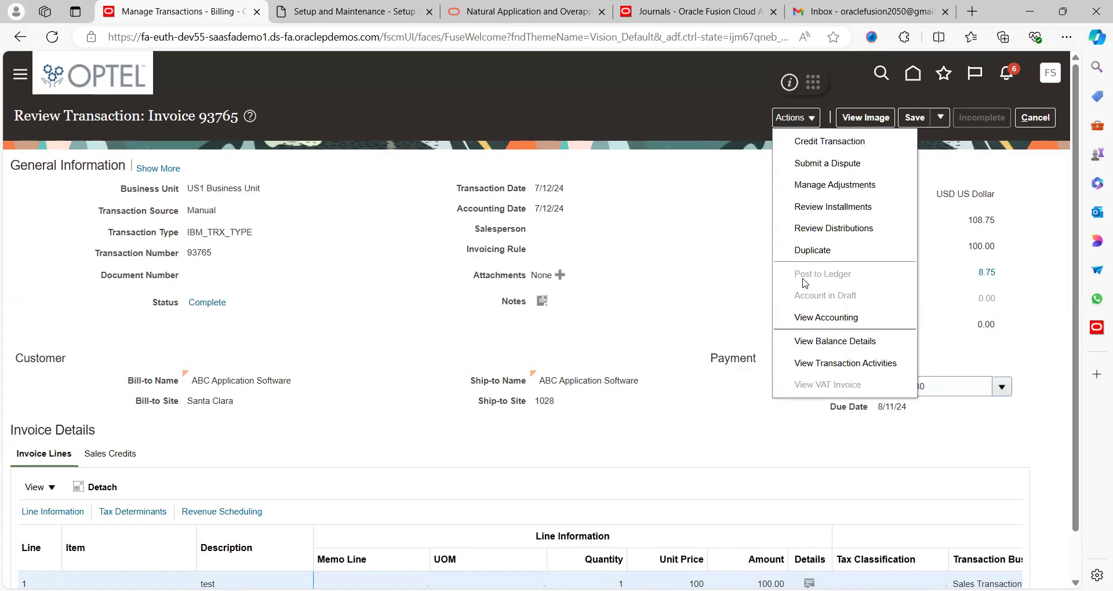
click(853, 324)
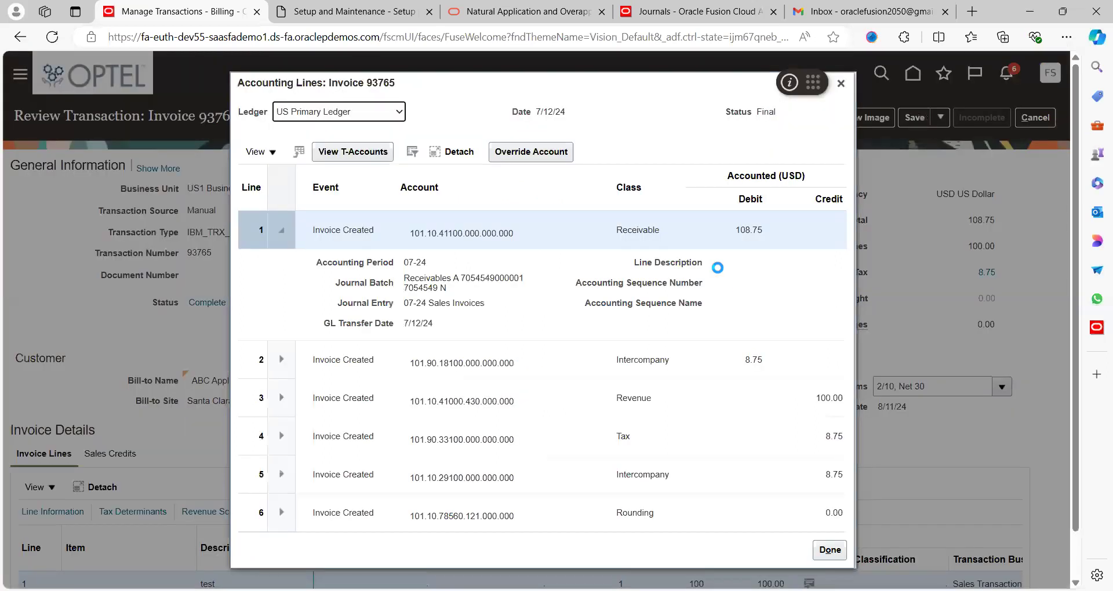
click(283, 232)
click(282, 231)
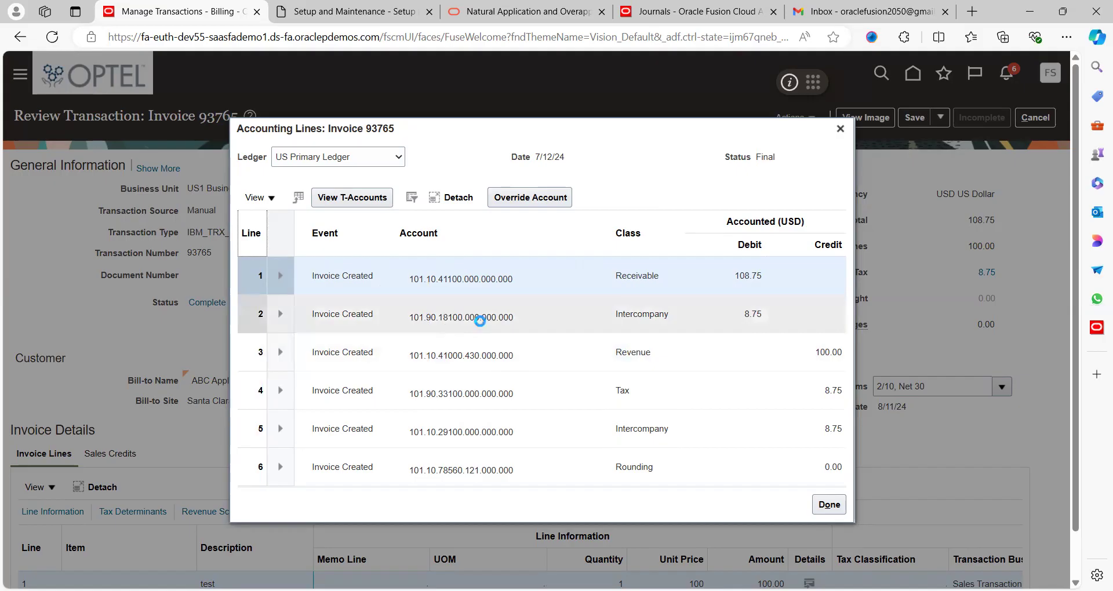
mouse_move(480, 326)
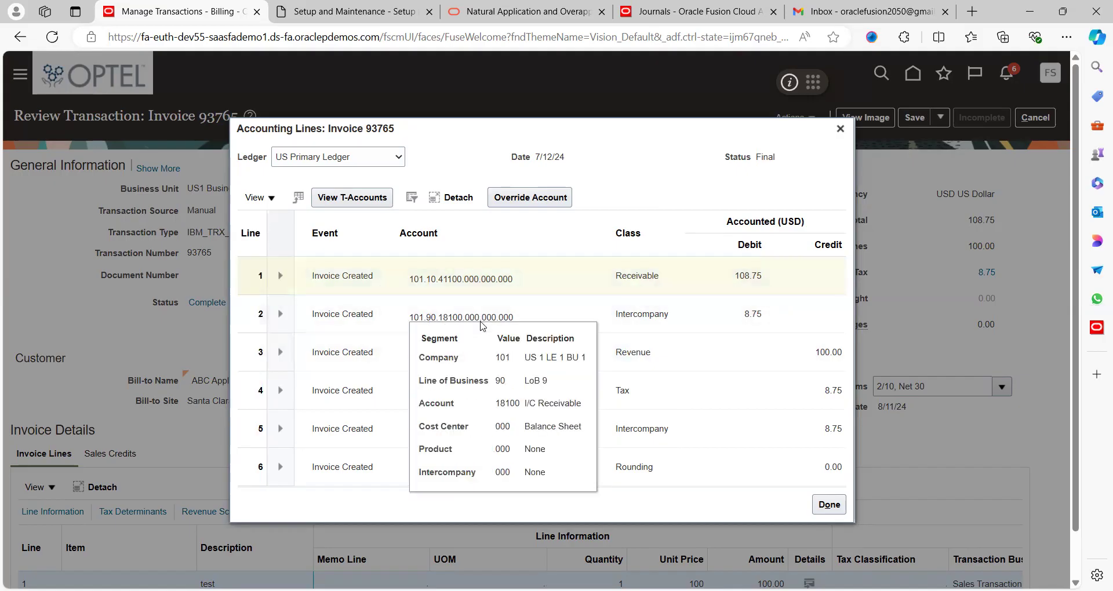
click(519, 288)
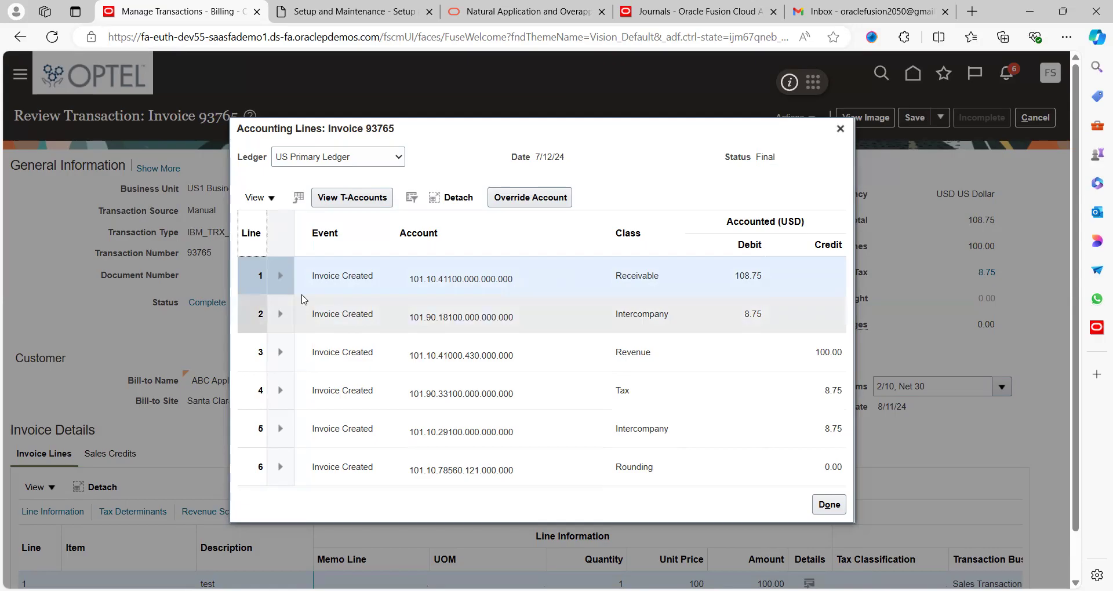
click(277, 280)
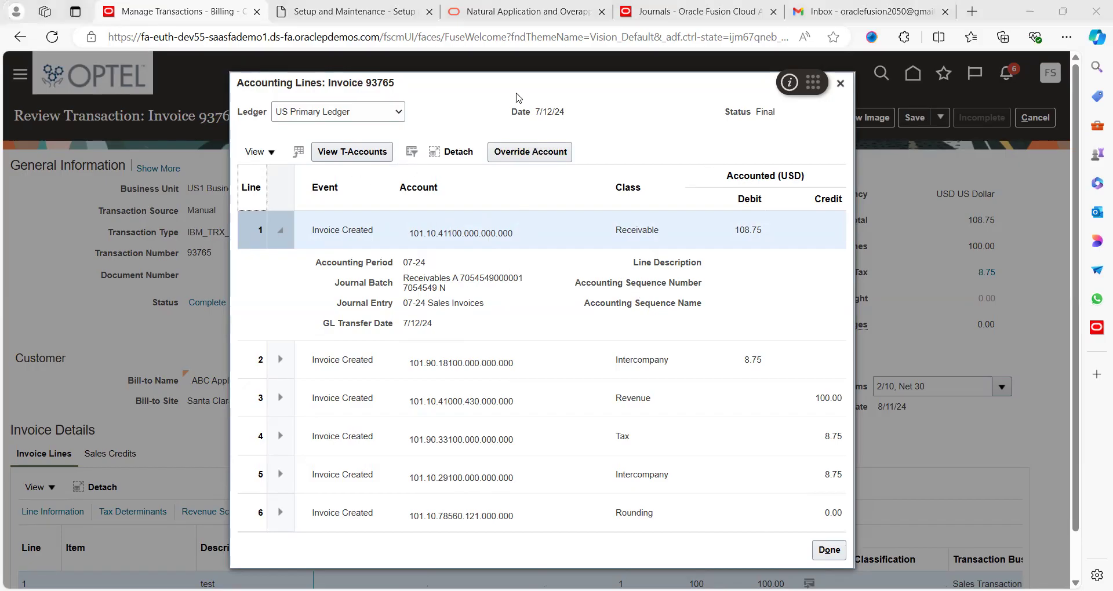
Copy the Receivable line's journal batch name and go to the General Ledger Journals page
right_click(995, 56)
click(992, 24)
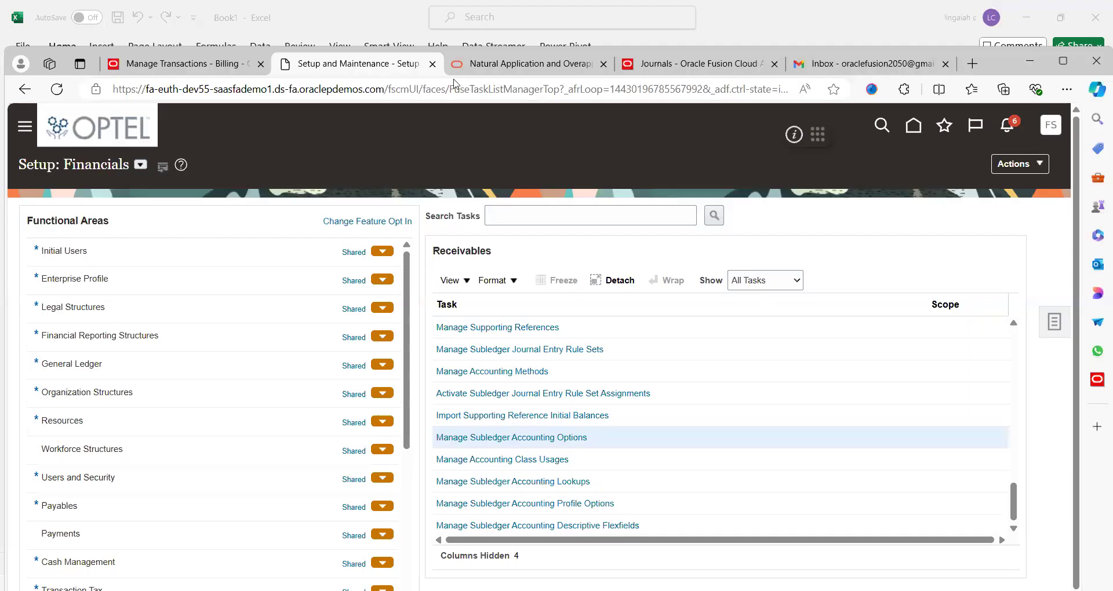
click(661, 65)
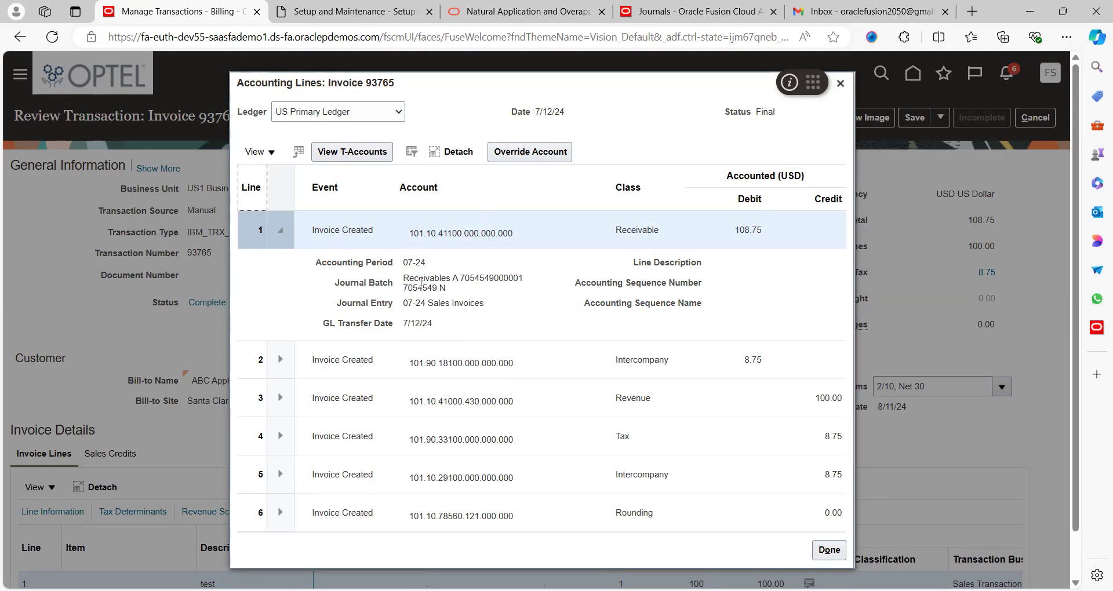
triple_click(421, 283)
key(ctrl+c)
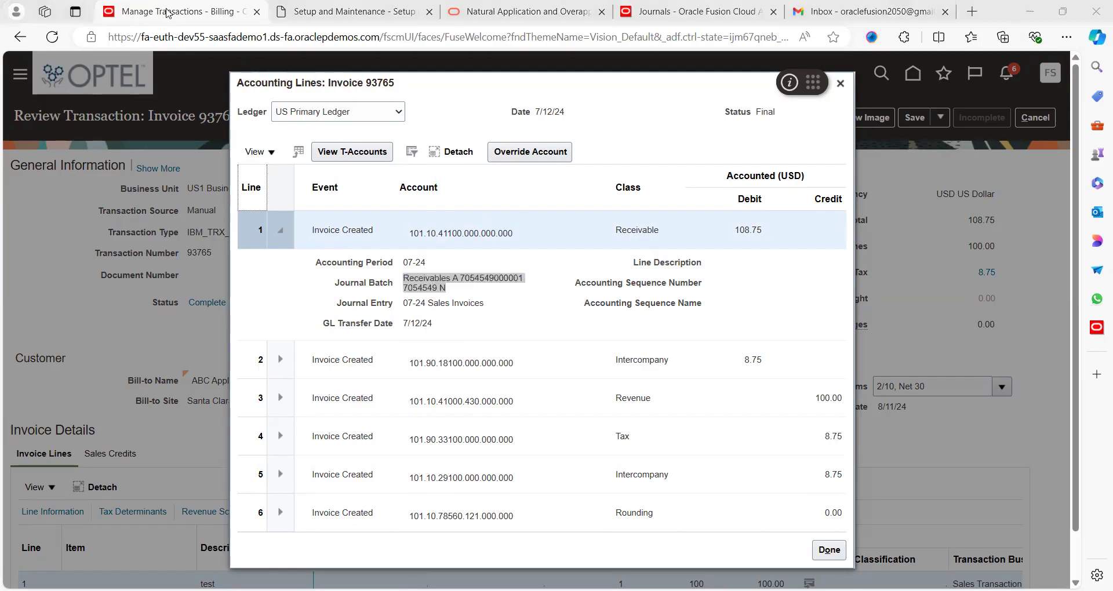
key(ctrl+4)
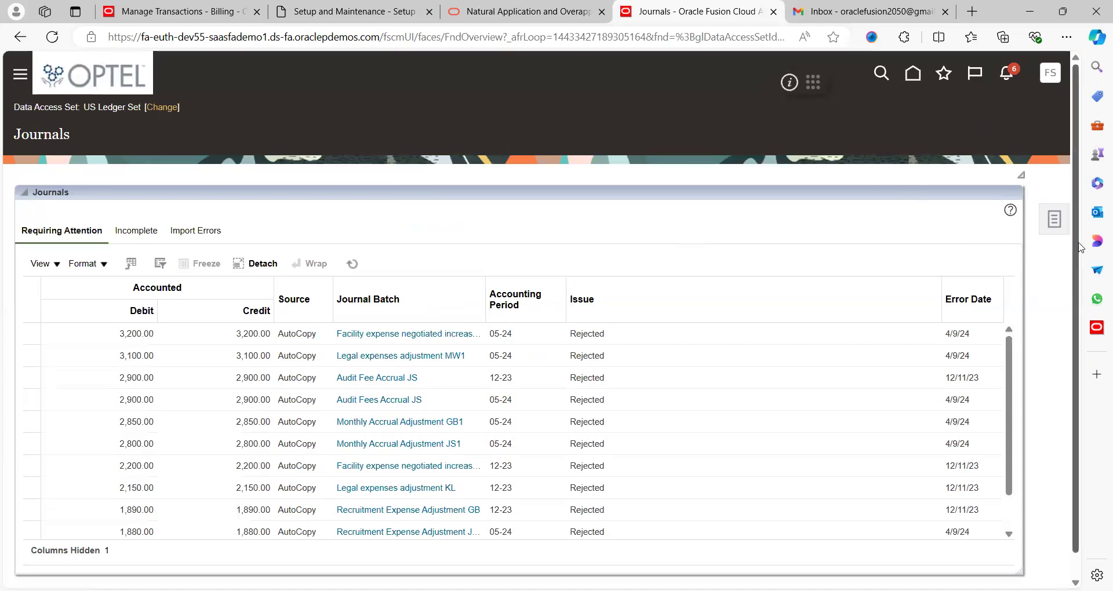
Launch Review Subledger Journals from the Journals page's task list
click(1058, 228)
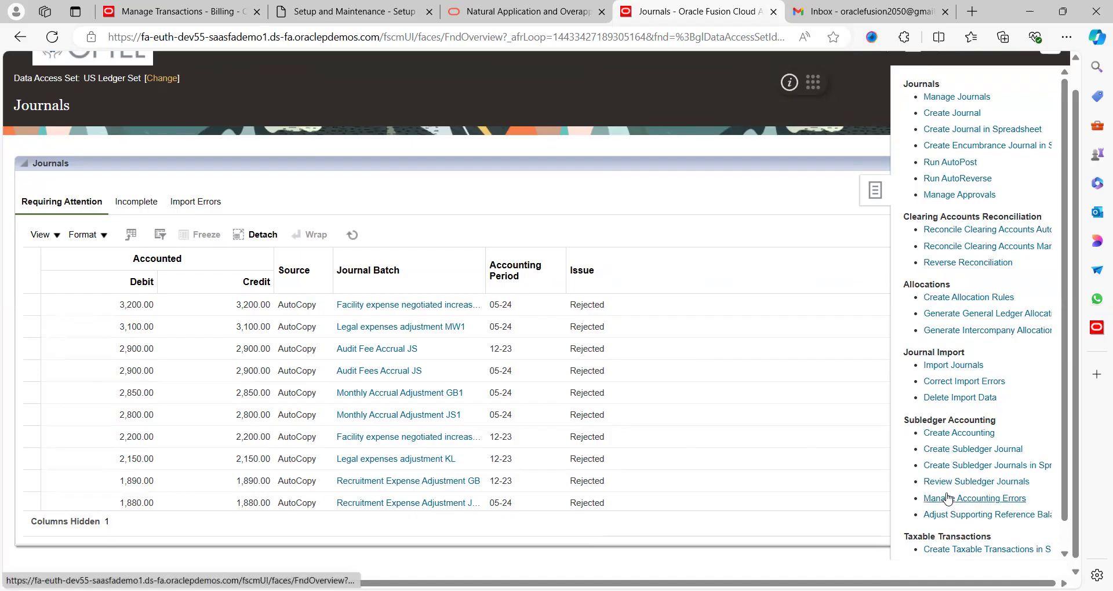
click(982, 484)
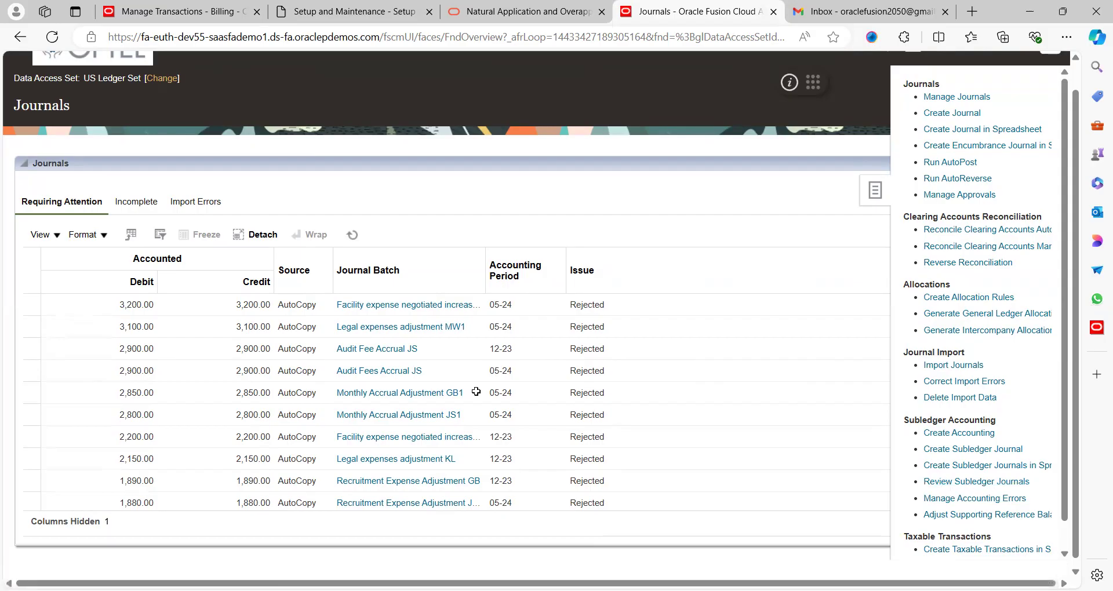
Check the Review Subledger Journal agenda step in Excel, then return to the journal search
key(alt+Tab)
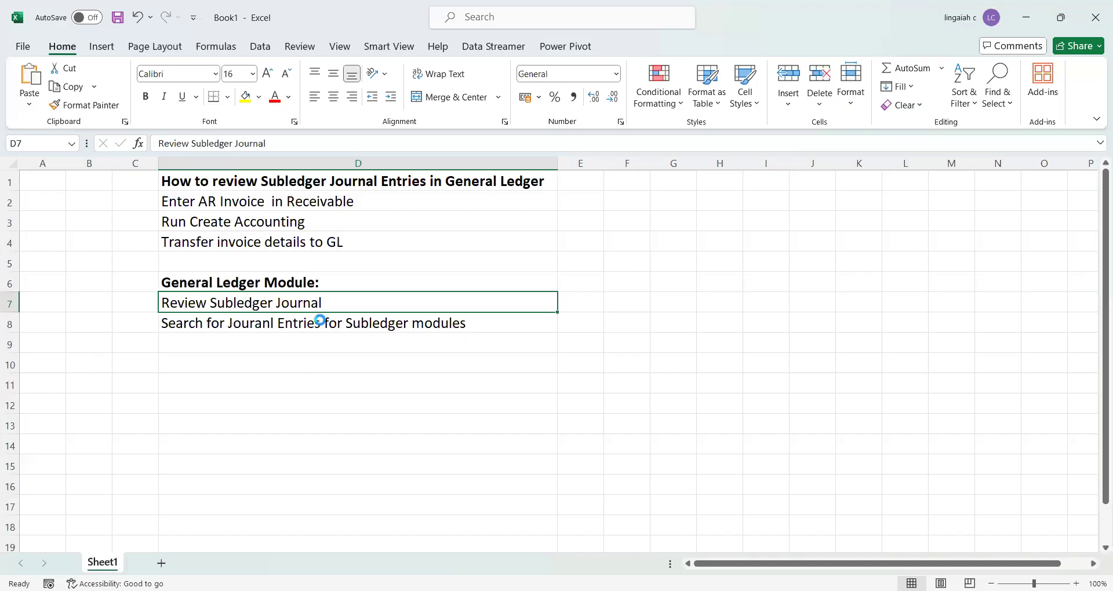
key(alt+Tab)
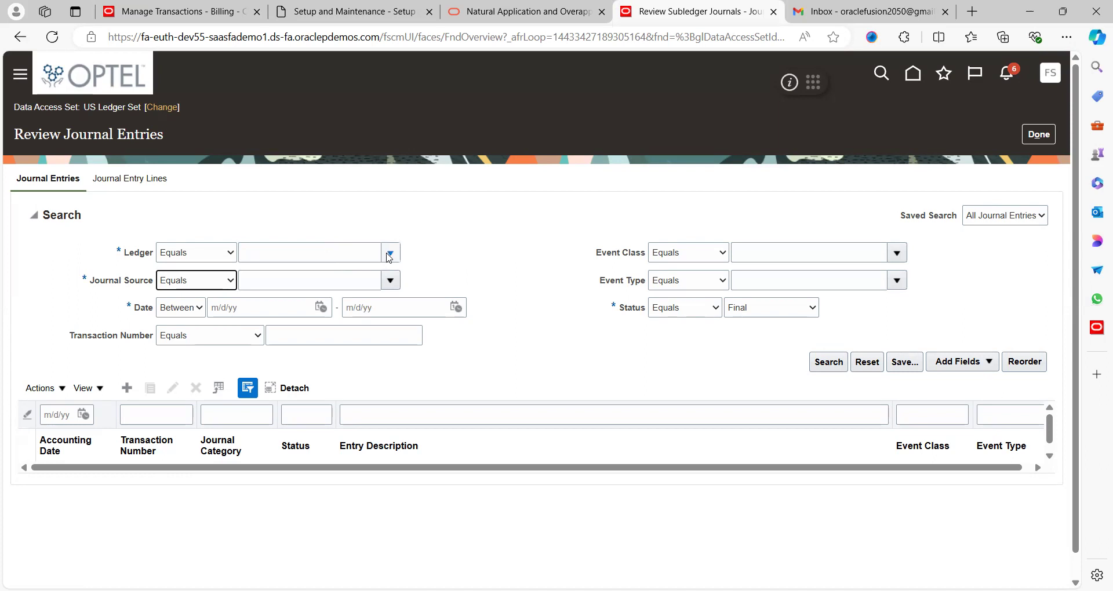
Set Ledger to US Primary Ledger and Journal Source to Receivables, keeping the date operator
click(324, 273)
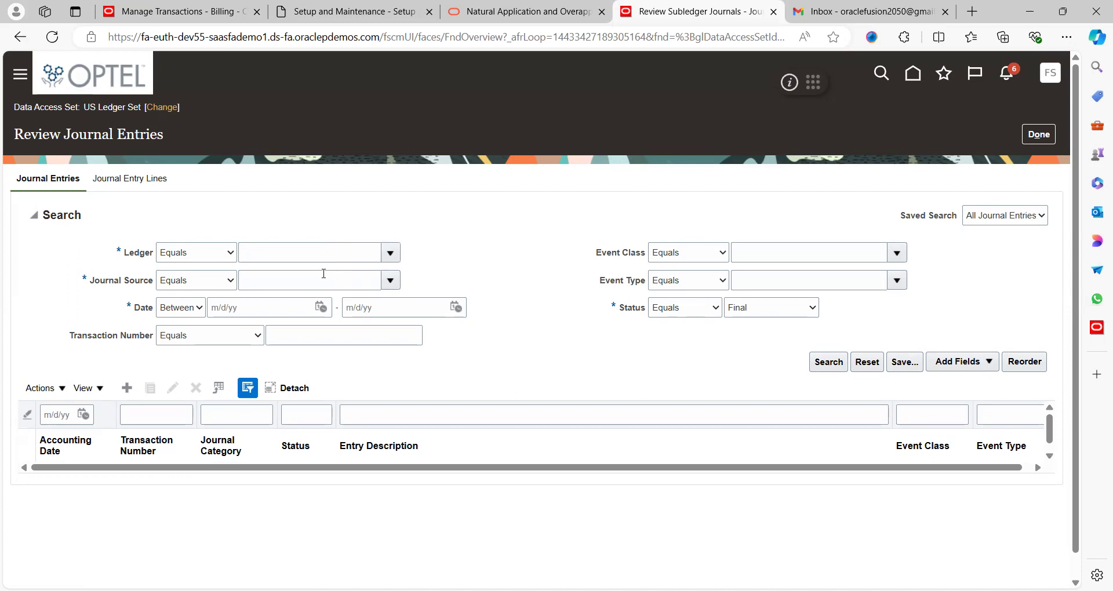
click(391, 255)
click(293, 304)
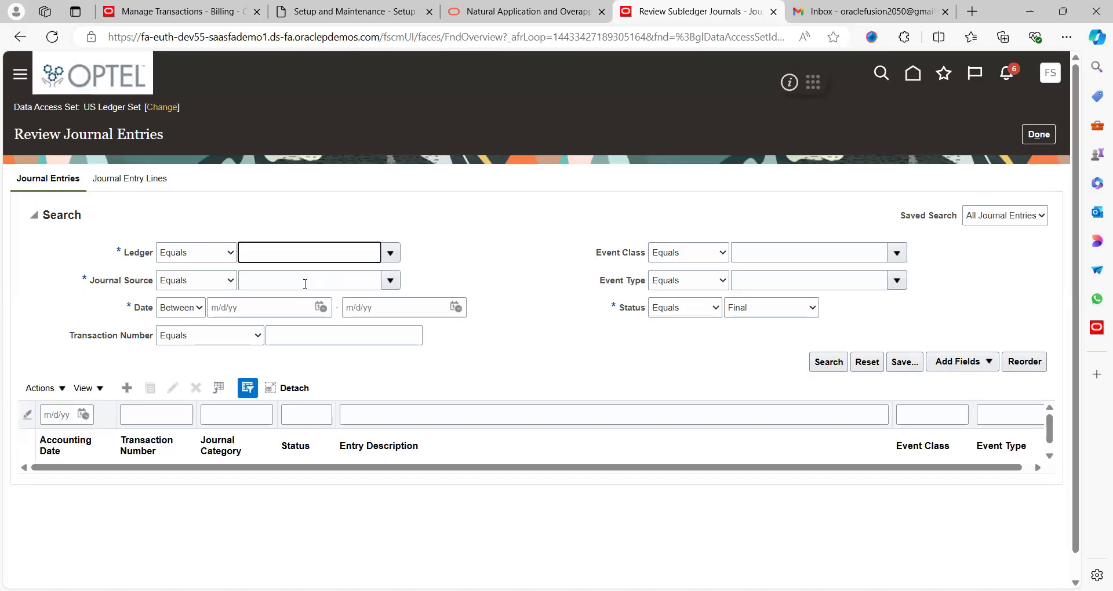
click(389, 283)
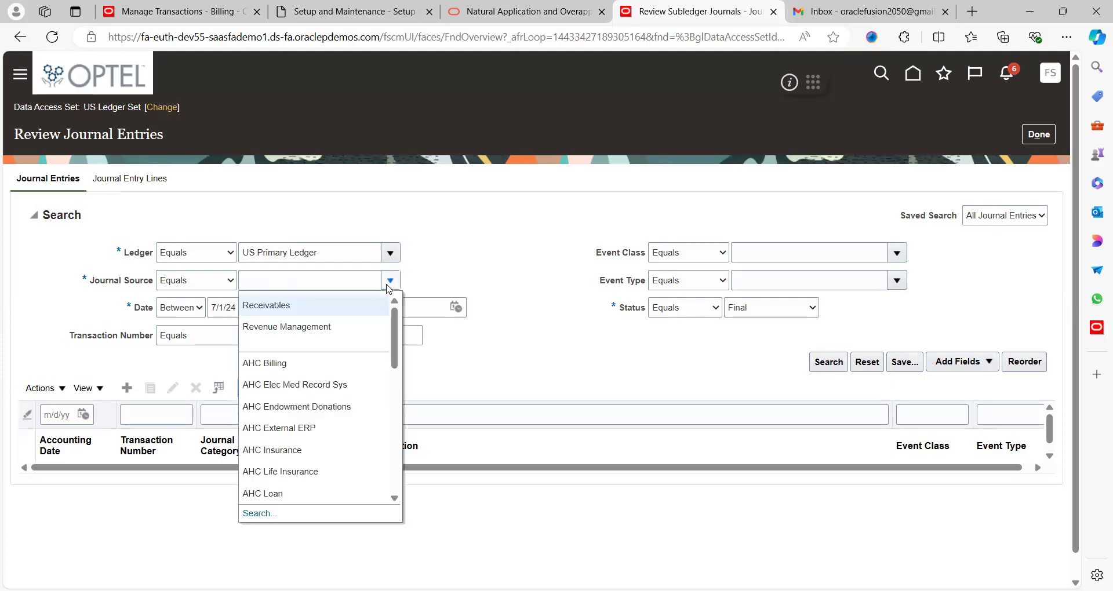
click(268, 306)
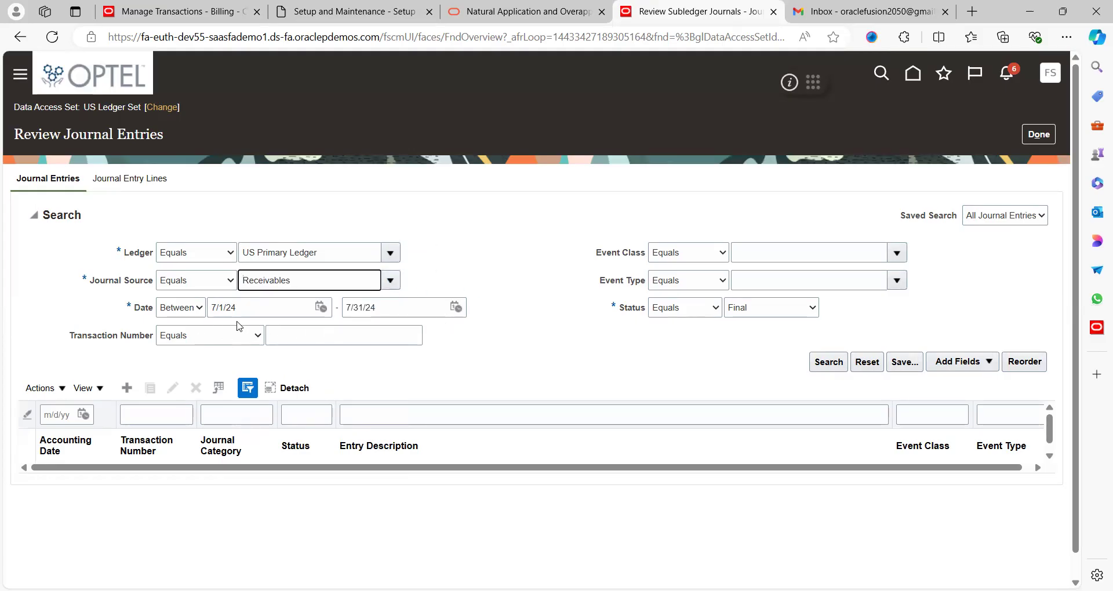
click(186, 335)
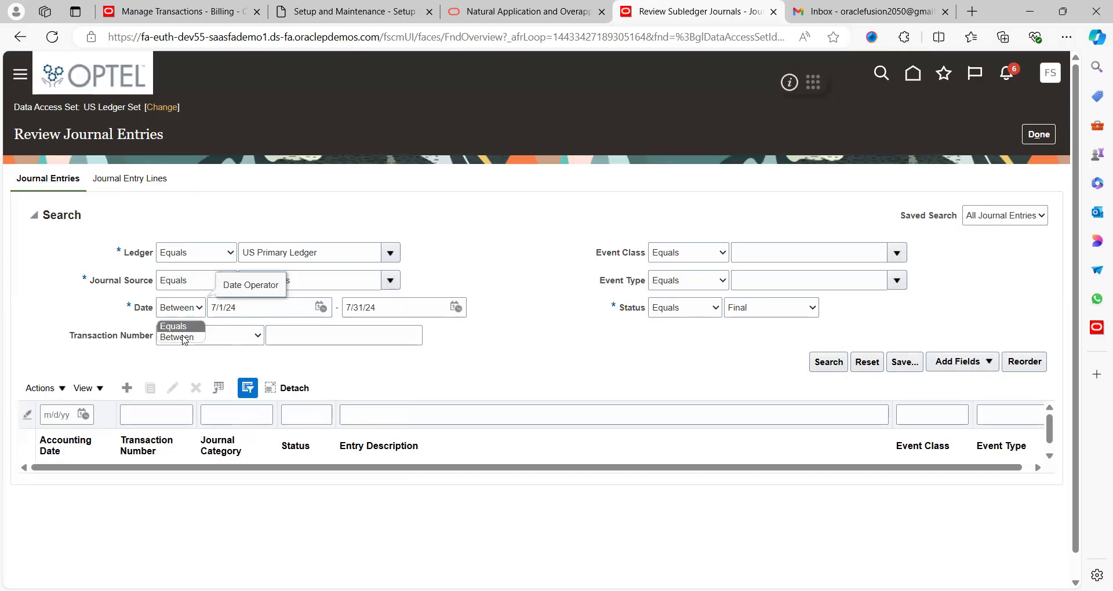
click(182, 337)
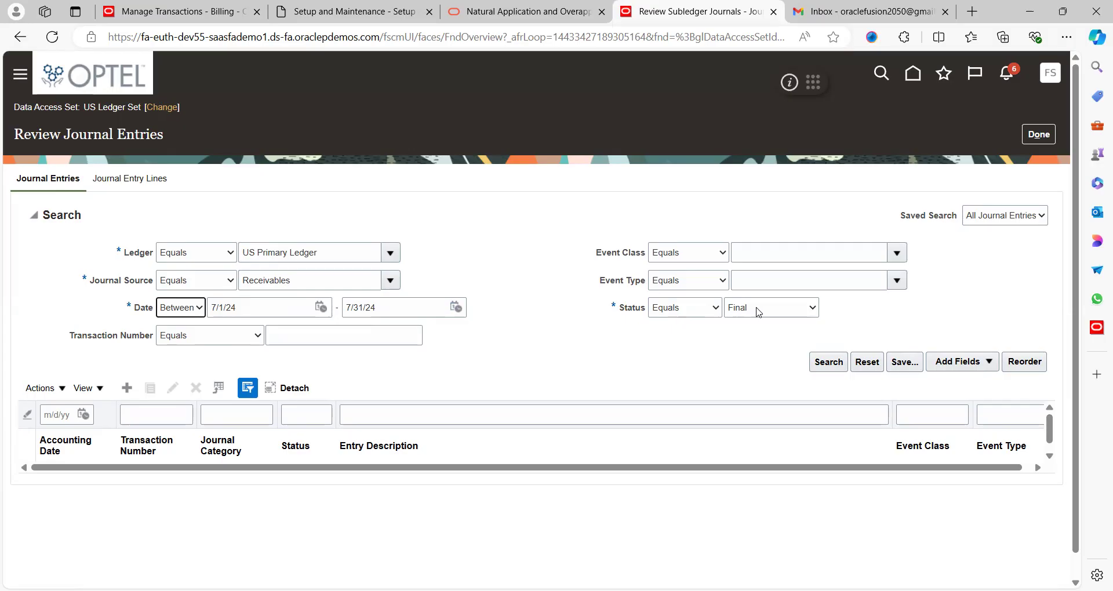
Try Invalid and Incomplete statuses, restore Final, and search, returning journal entry 93765
click(757, 312)
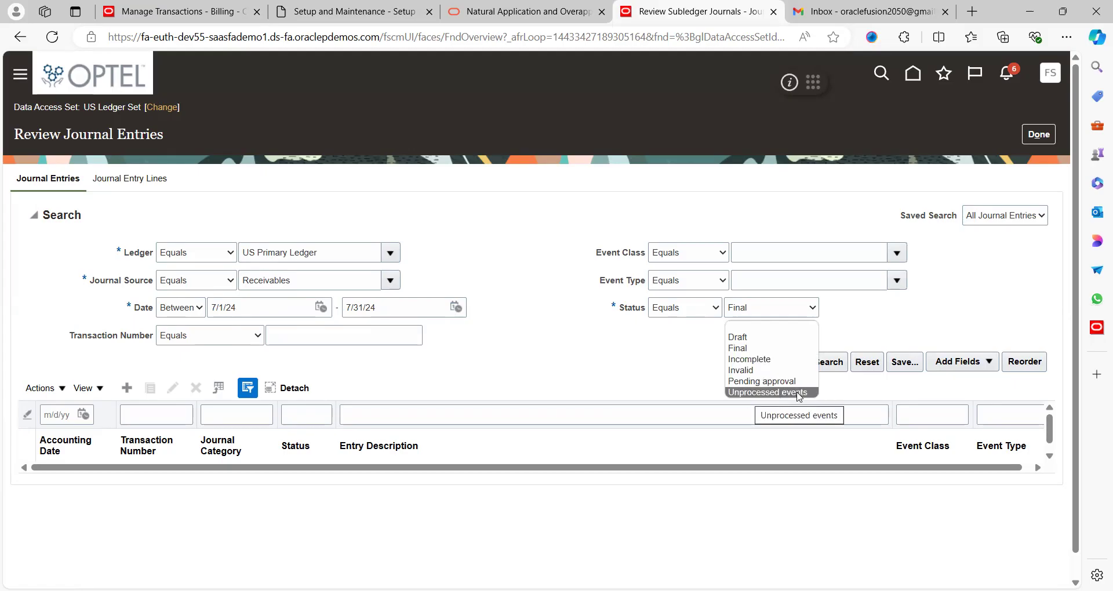
click(664, 360)
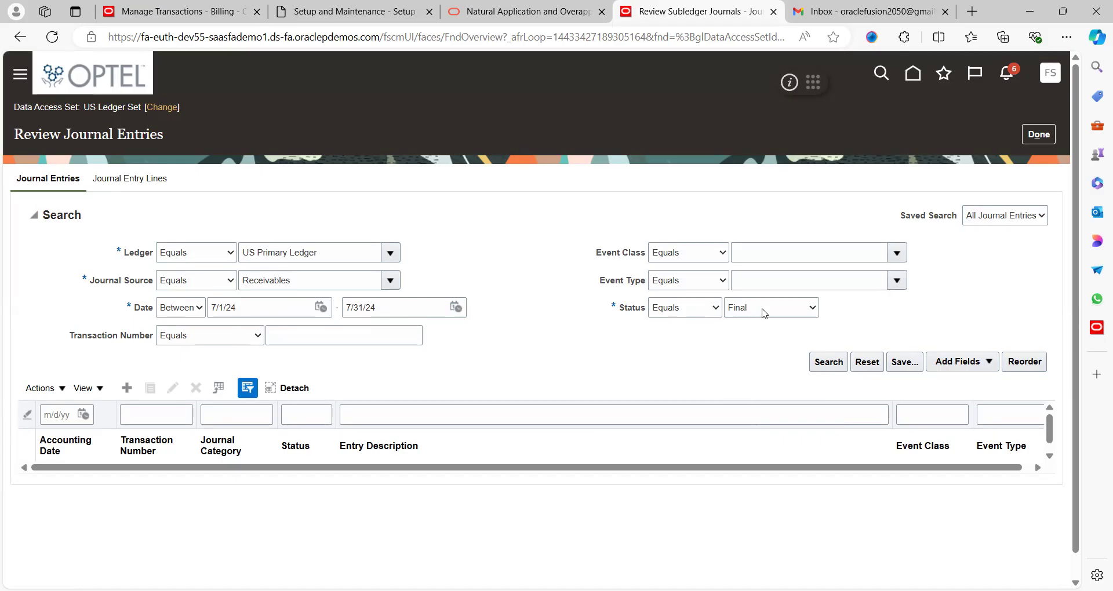
key(shift+Tab)
click(765, 316)
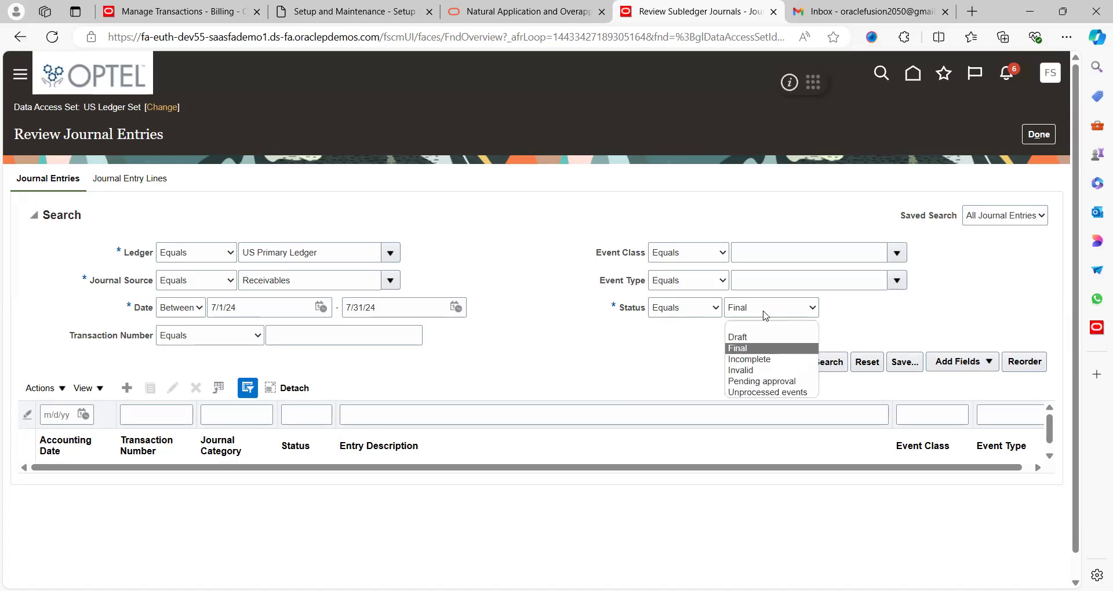
click(745, 371)
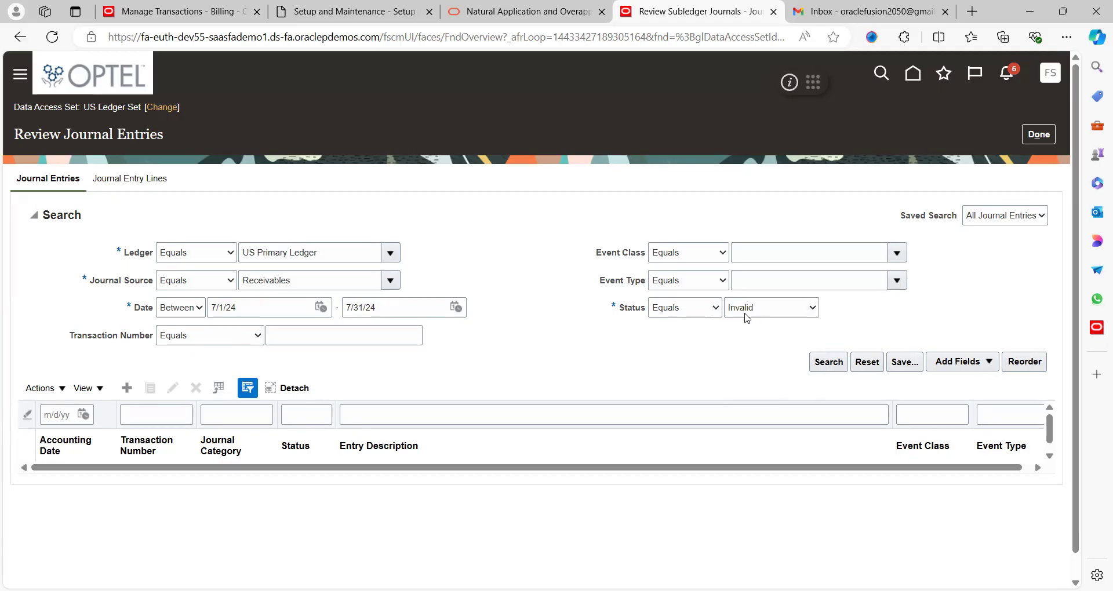
click(746, 316)
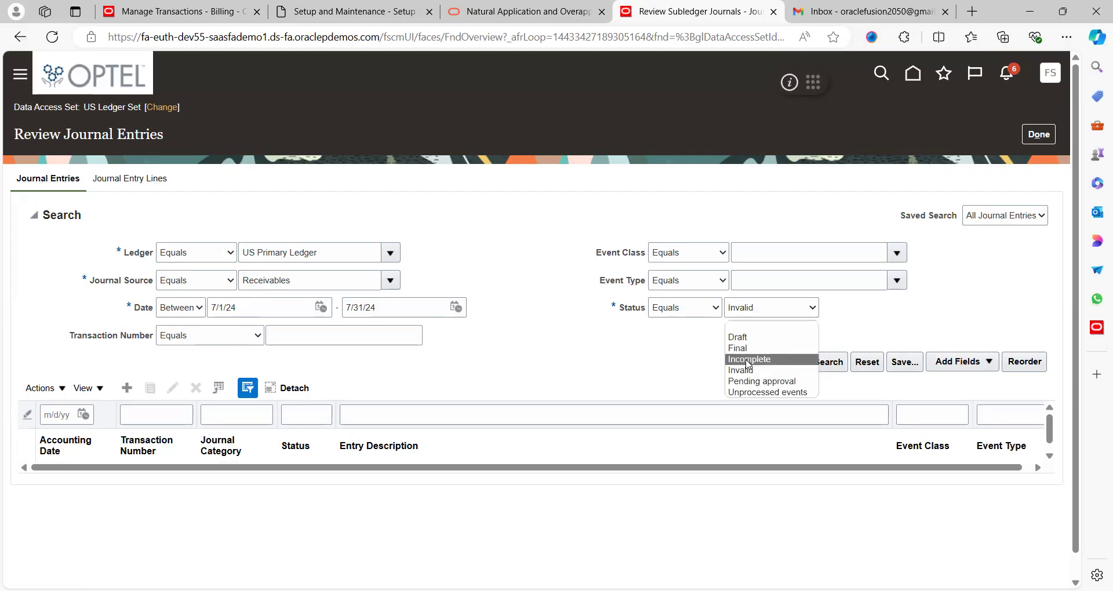
click(748, 360)
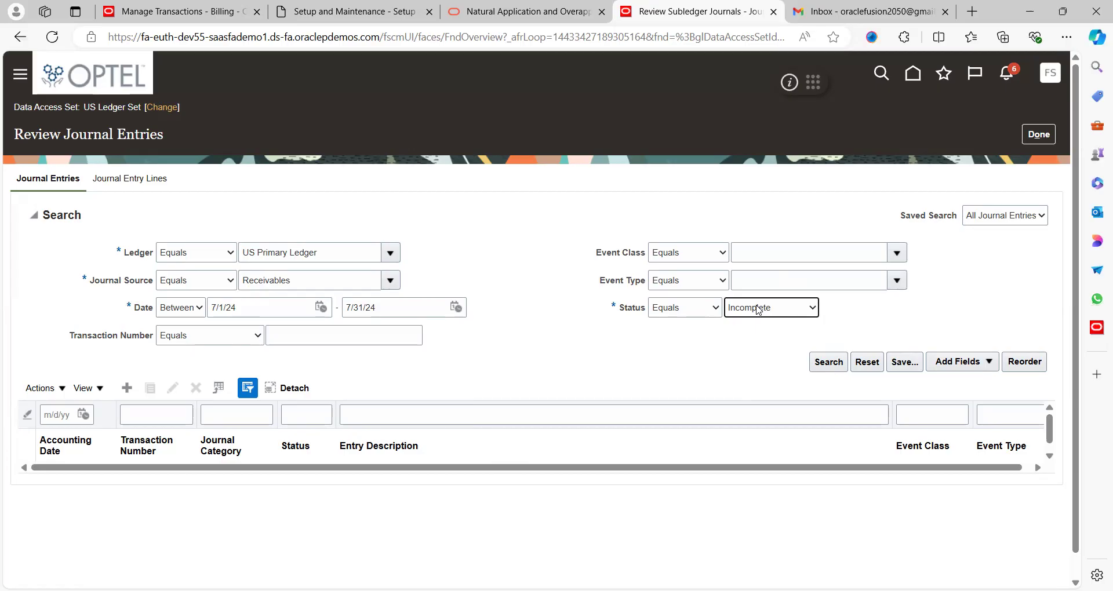
click(758, 310)
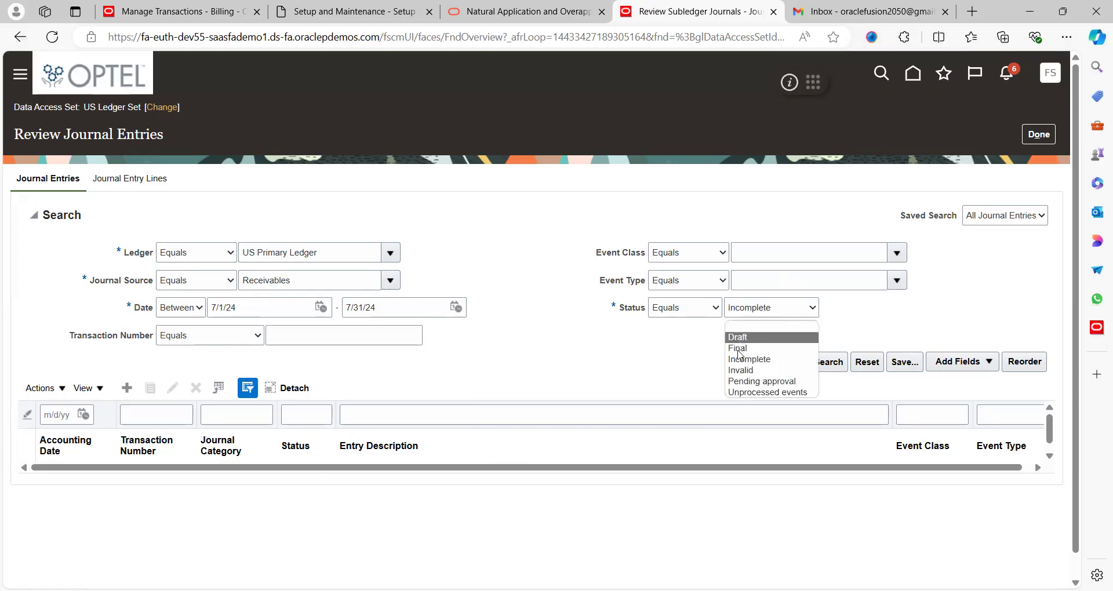
click(738, 348)
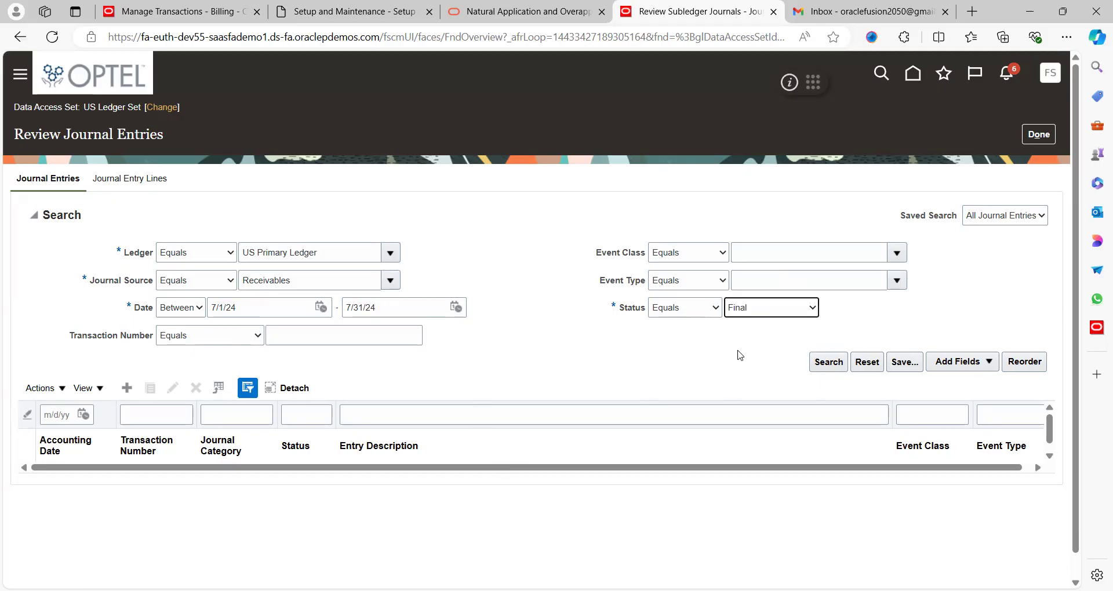
click(819, 363)
Scroll through journal 93765's lines: revenue 100.00, tax and intercompany 8.75, totalling 117.50
scroll(733, 435, down, 1)
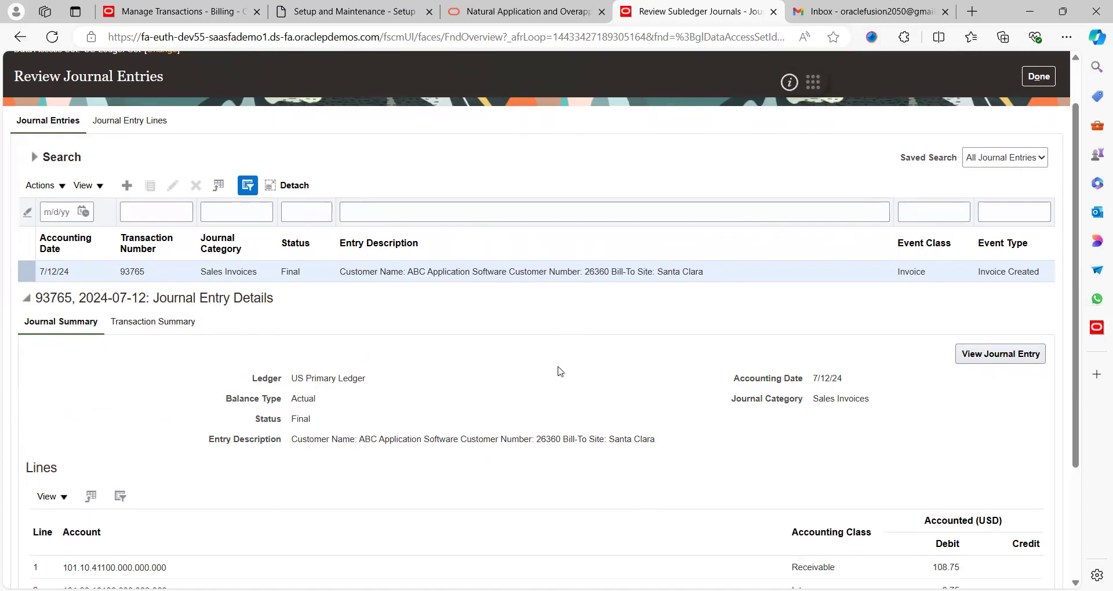
scroll(606, 352, down, 3)
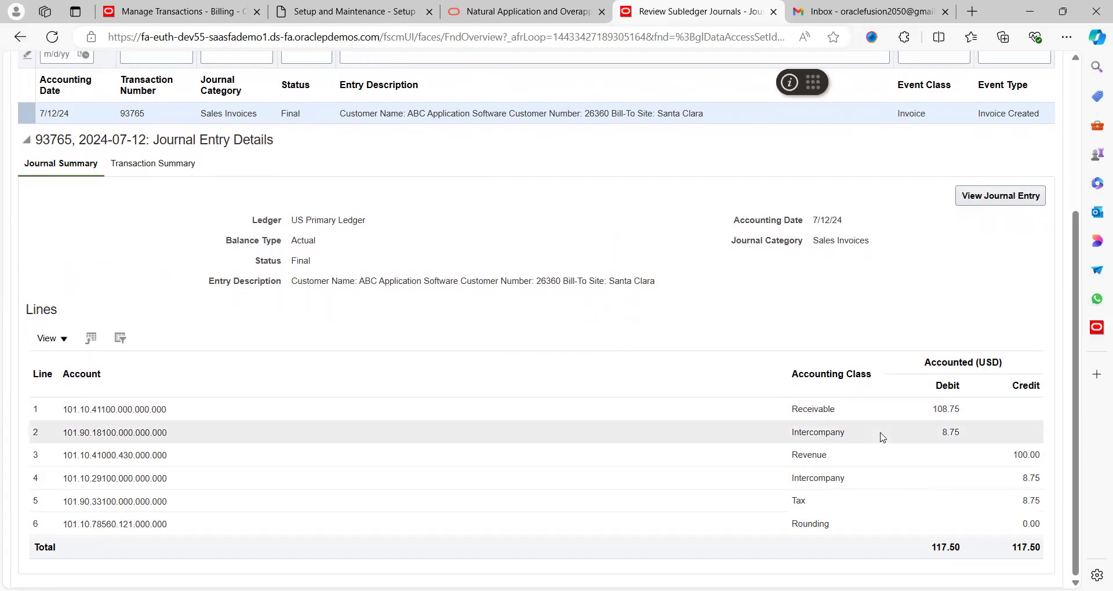
scroll(818, 295, up, 4)
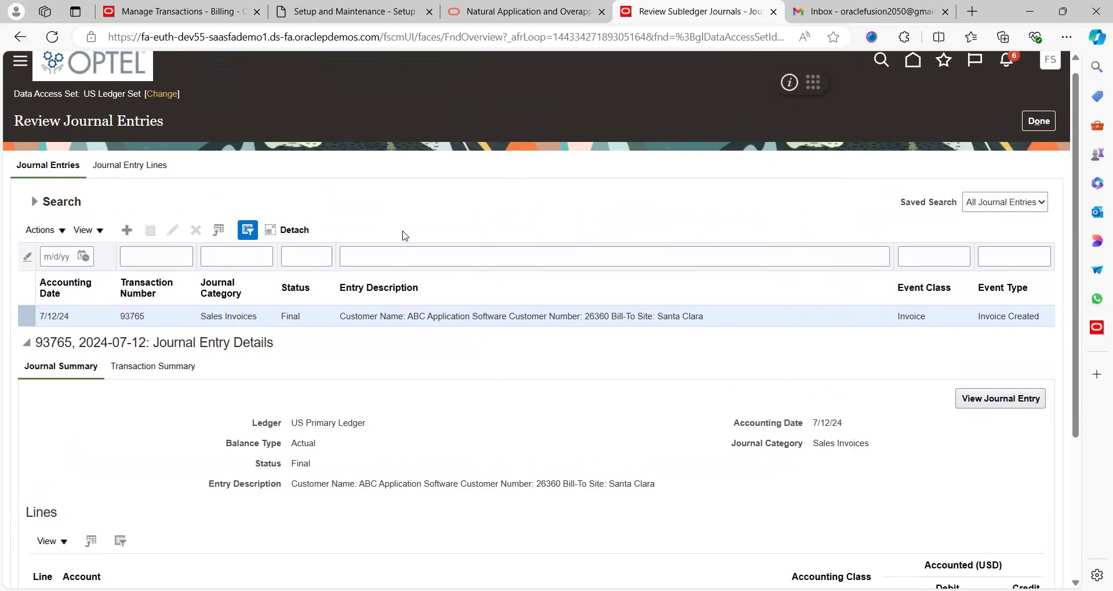
scroll(442, 418, down, 3)
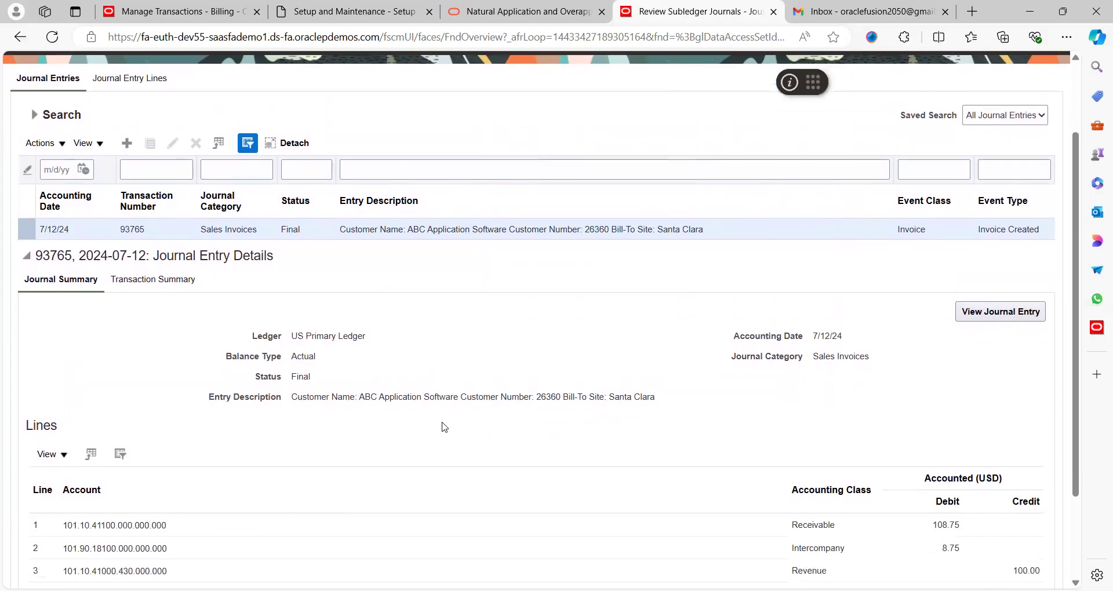
Open invoice 93765 (total 108.75) from the journal's Transaction Summary
click(162, 280)
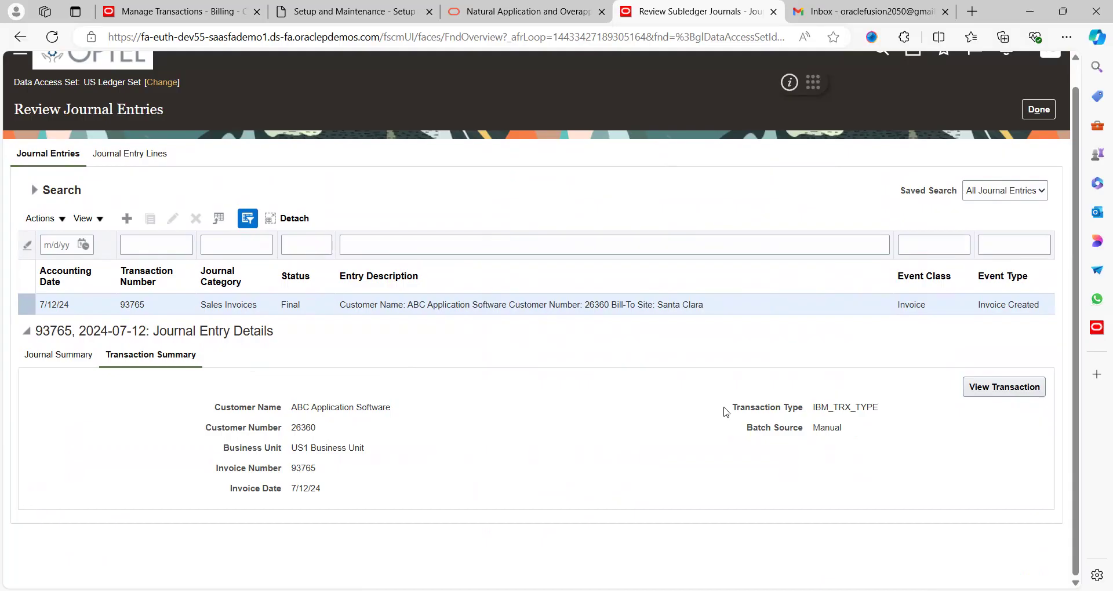
click(998, 388)
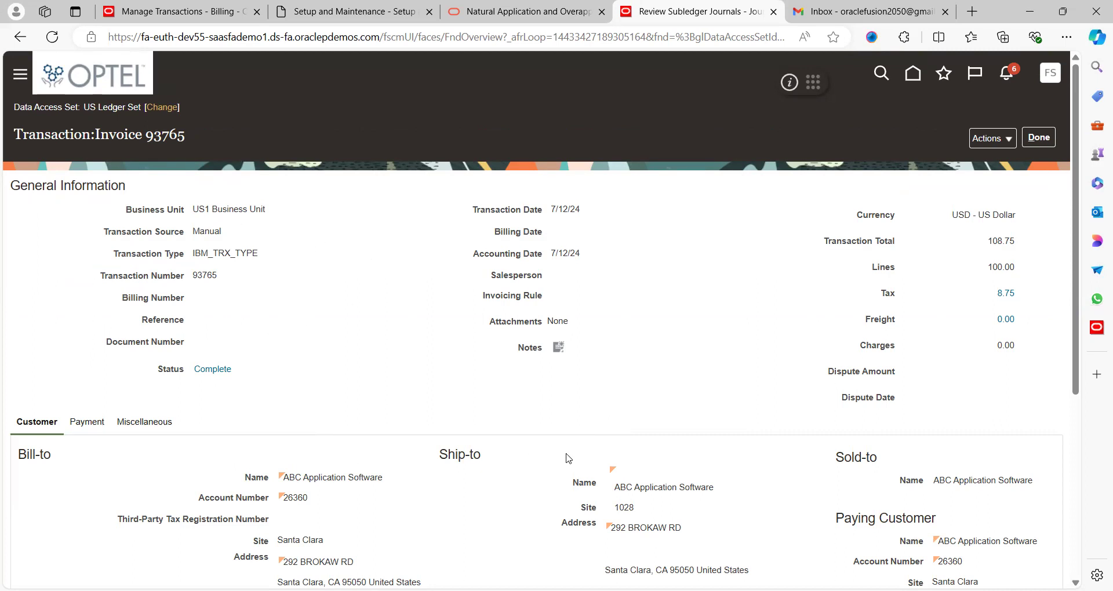
Check journal 93765's Transaction Summary for ABC Application Software, then return to Review Journal Entries
scroll(694, 411, down, 3)
scroll(694, 411, down, 4)
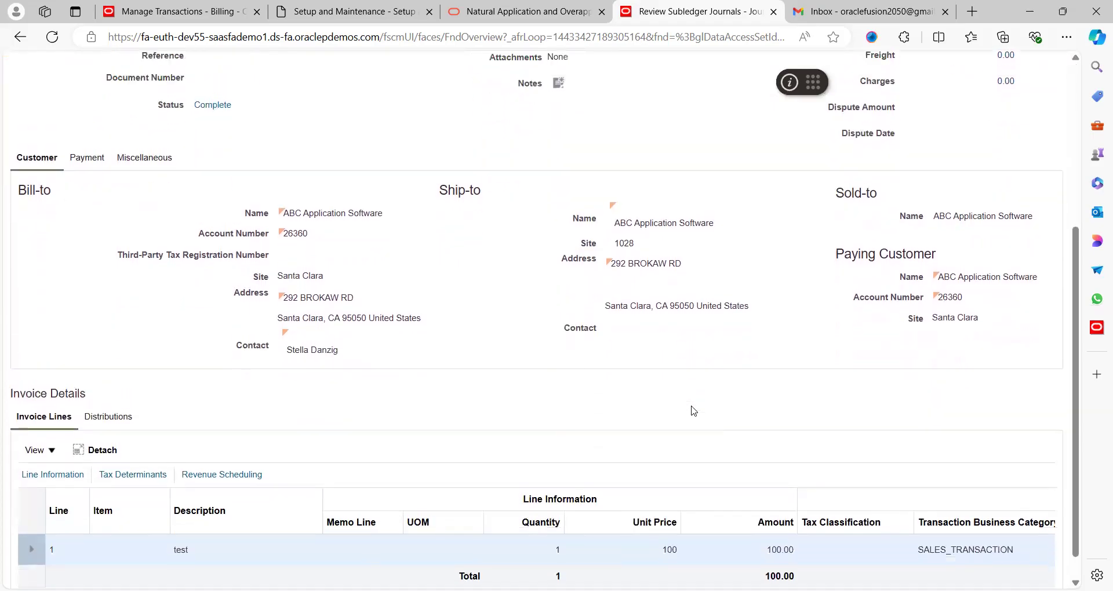
scroll(694, 411, up, 4)
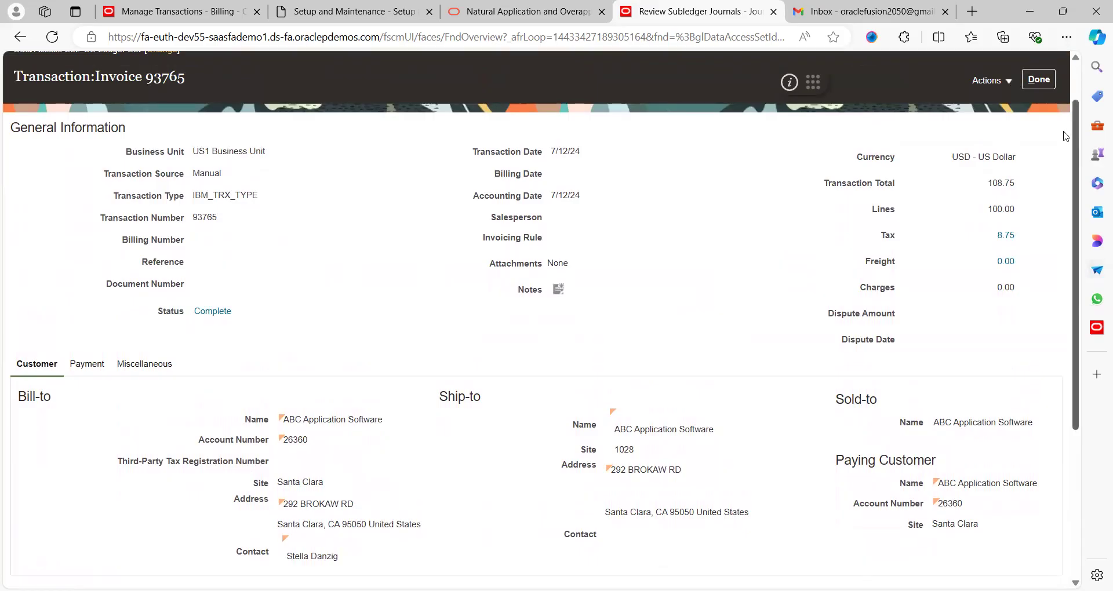
click(1044, 83)
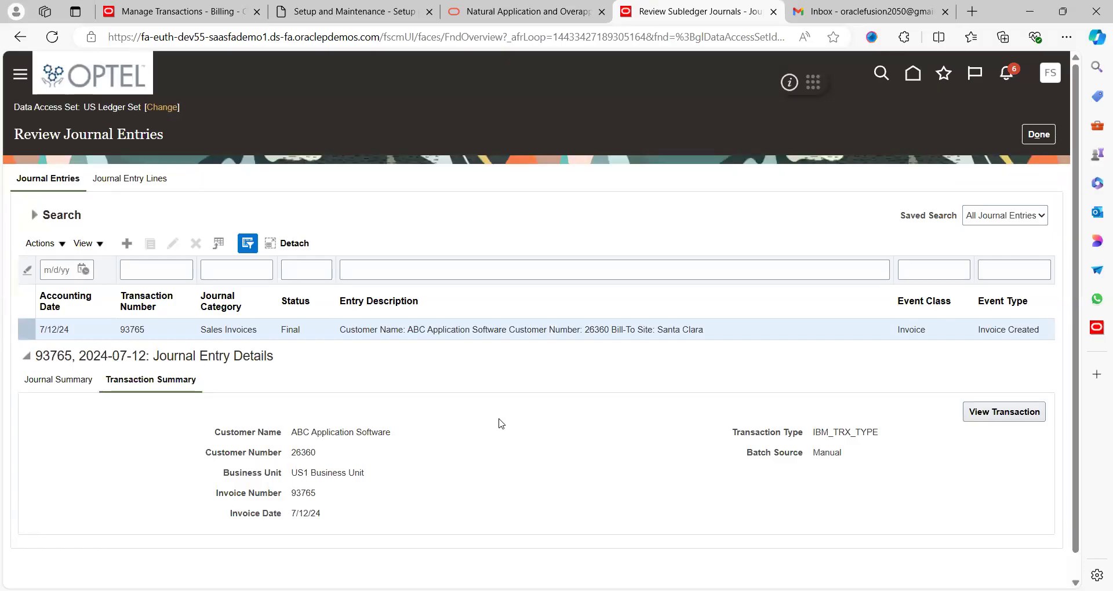
Switch back to the browser tab with the Setup: Financials Receivables task list
scroll(501, 424, down, 1)
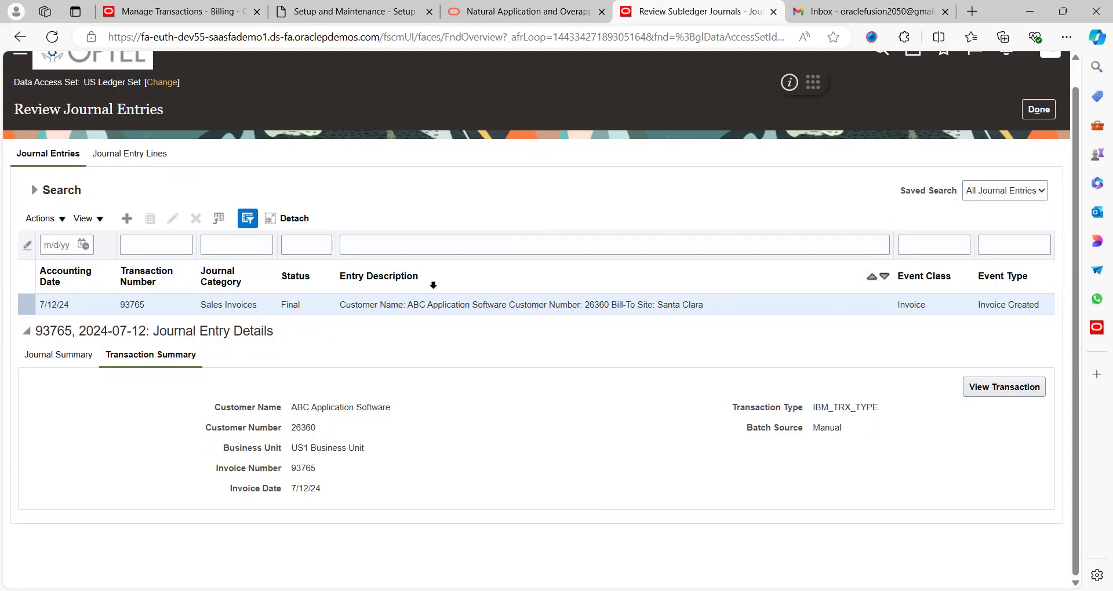
key(ctrl+2)
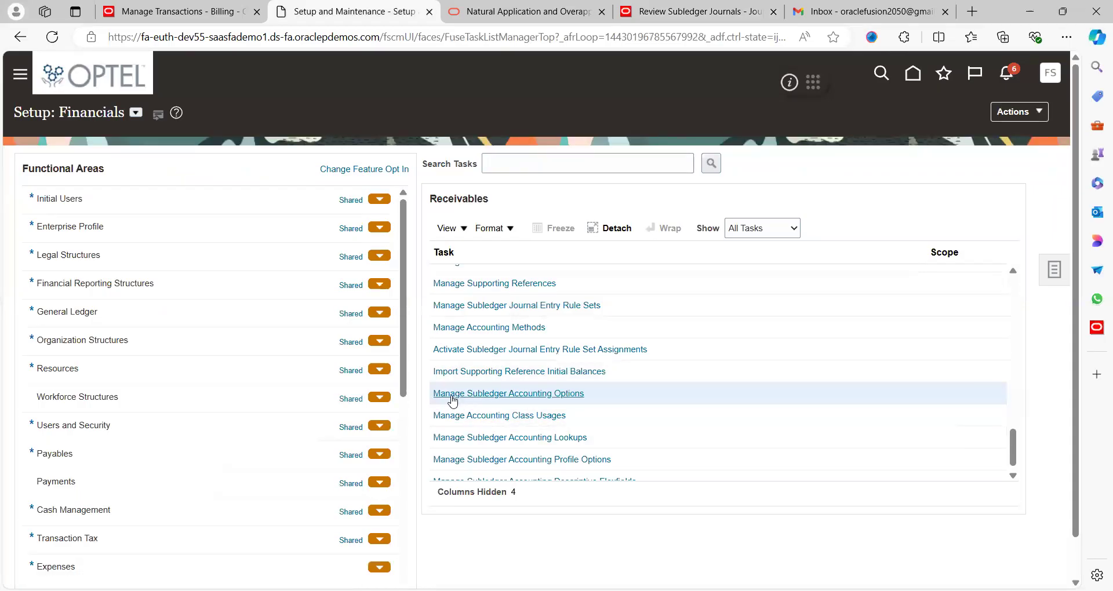
In Manage Subledger Accounting Options, search ledgers for 'US Pr' and choose US Primary Ledger
click(546, 396)
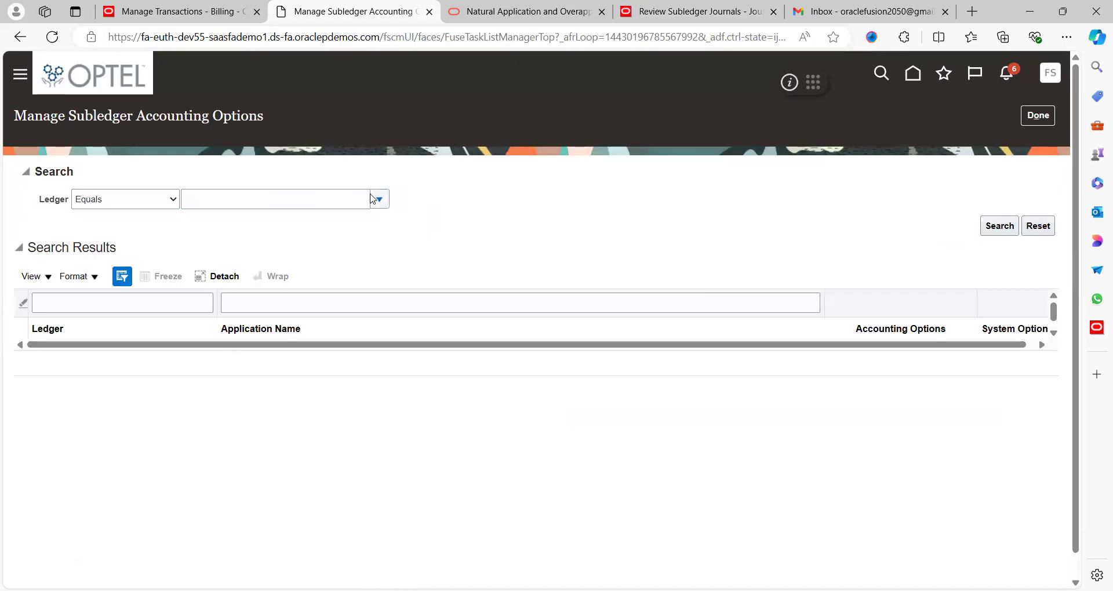
click(379, 200)
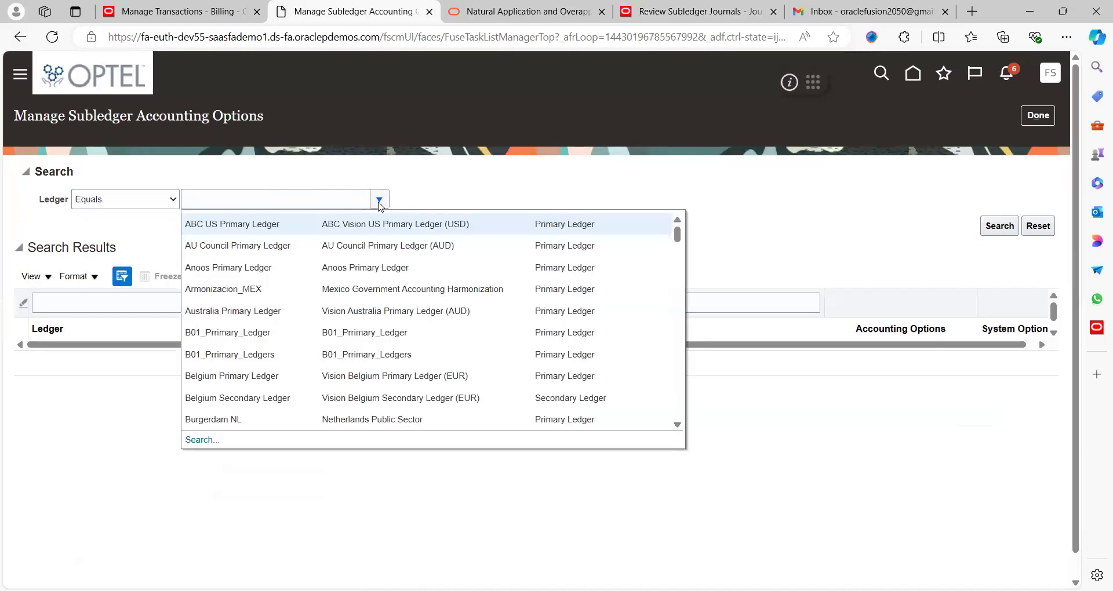
click(200, 440)
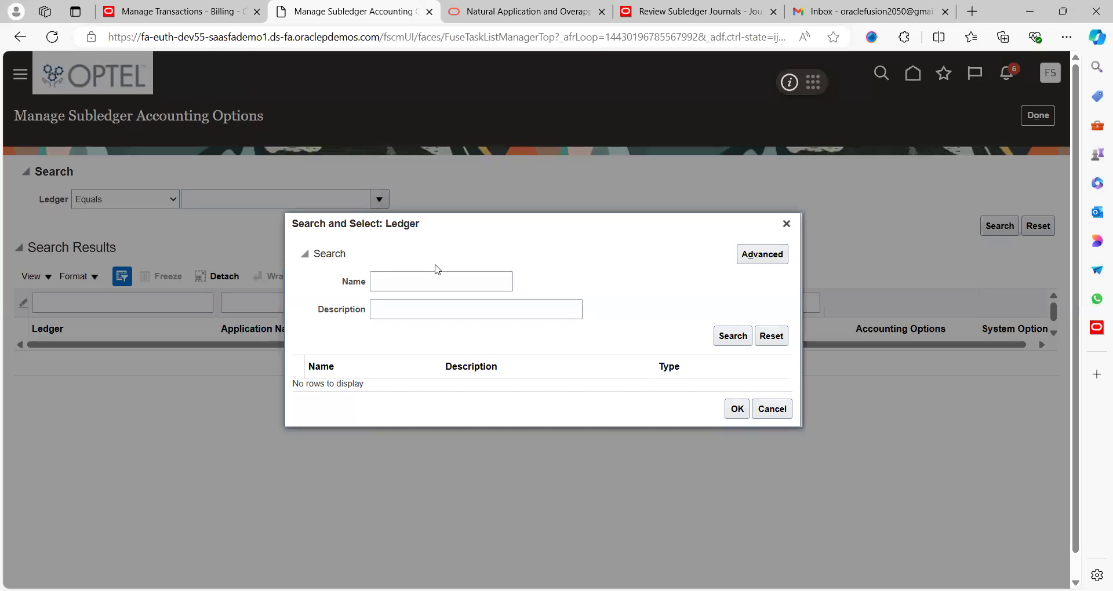
click(422, 283)
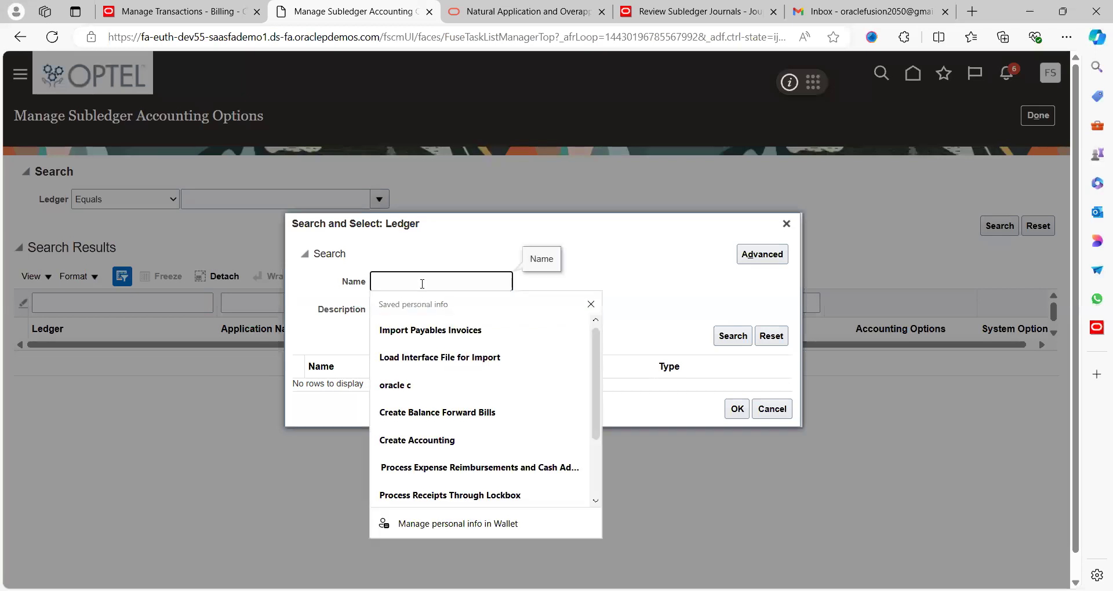
text(US)
key(Return)
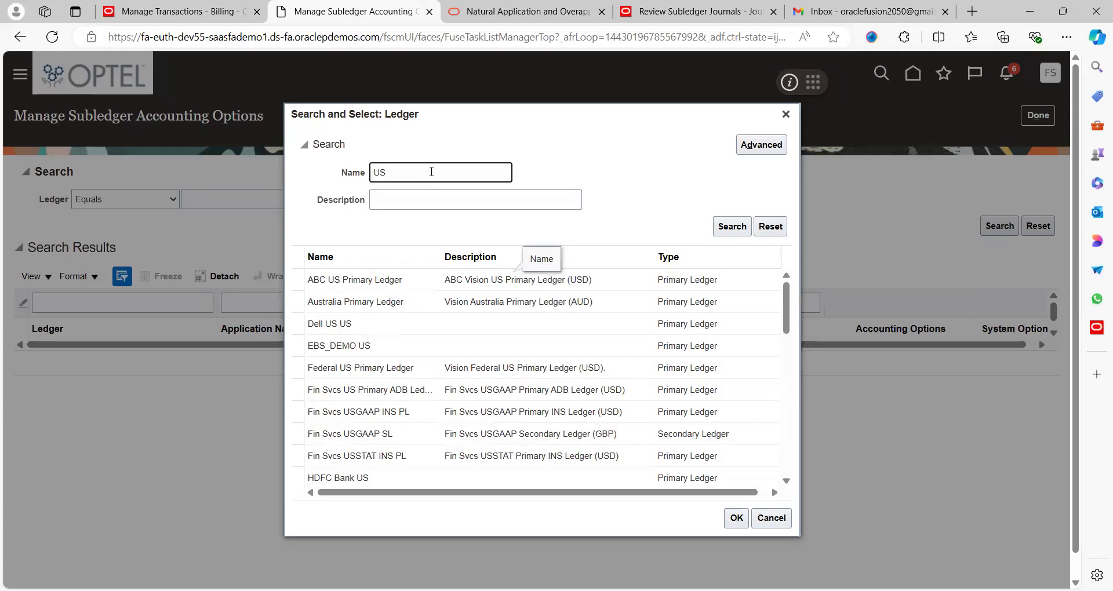
text(Pr)
key(Return)
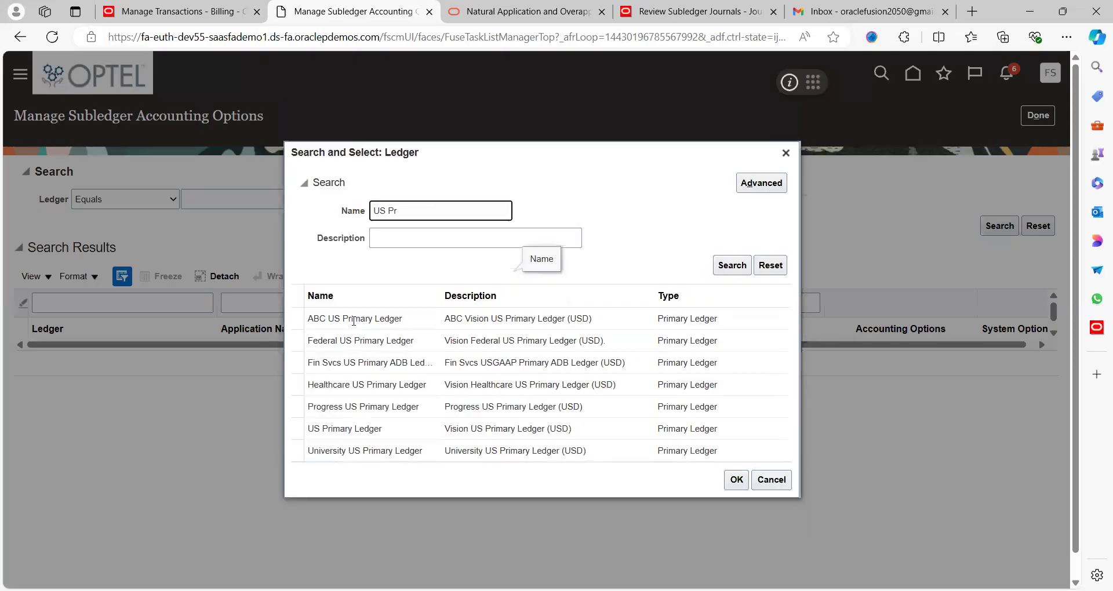
text(r)
click(300, 432)
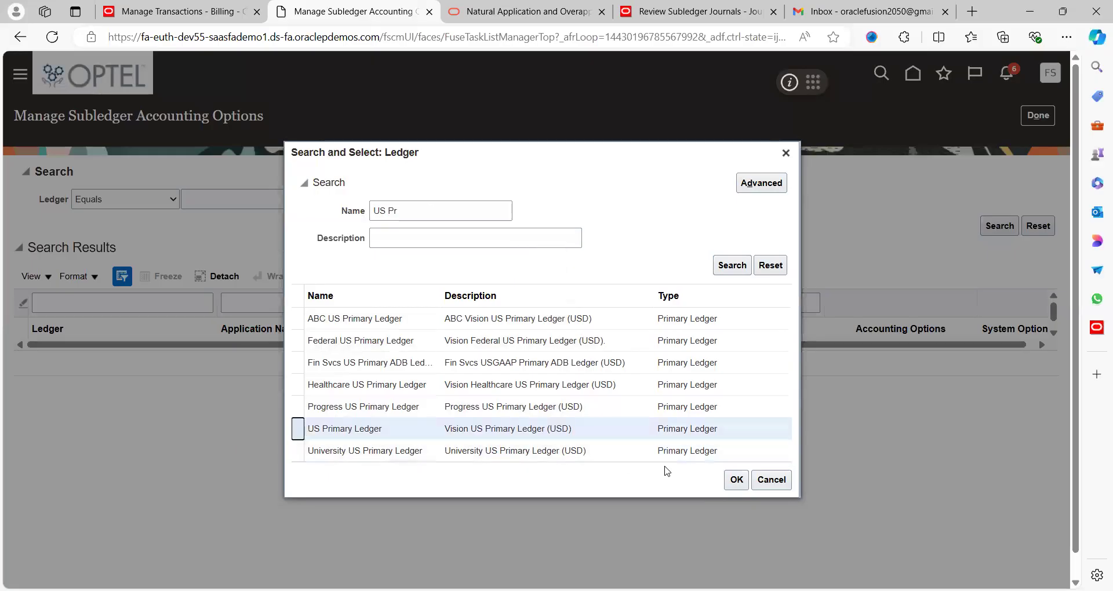
click(737, 481)
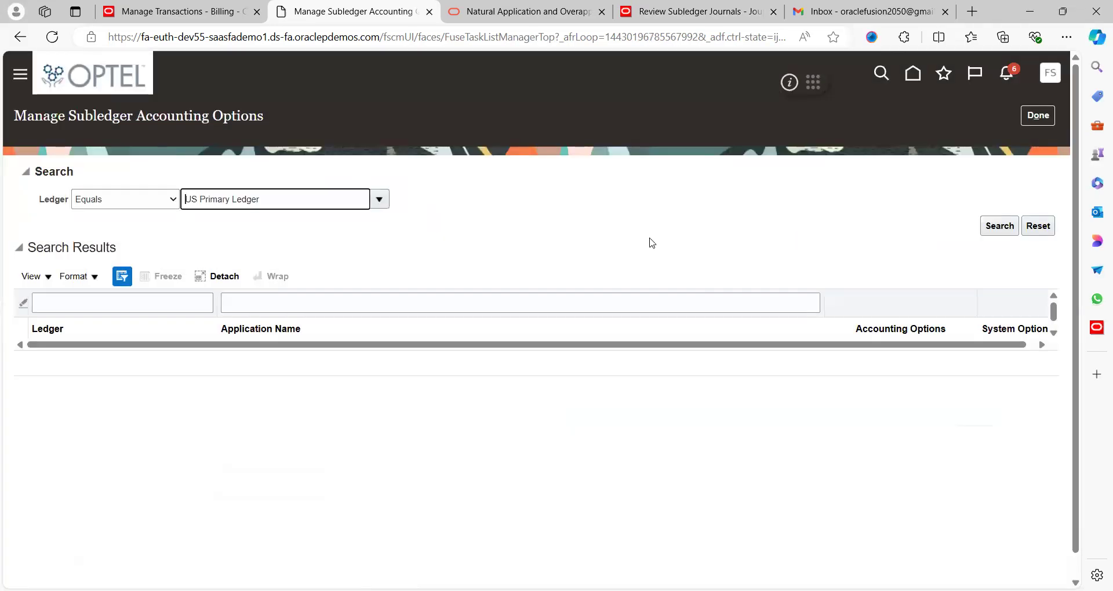
List applications for US Primary Ledger and open the Receivables row's accounting options for editing
click(988, 230)
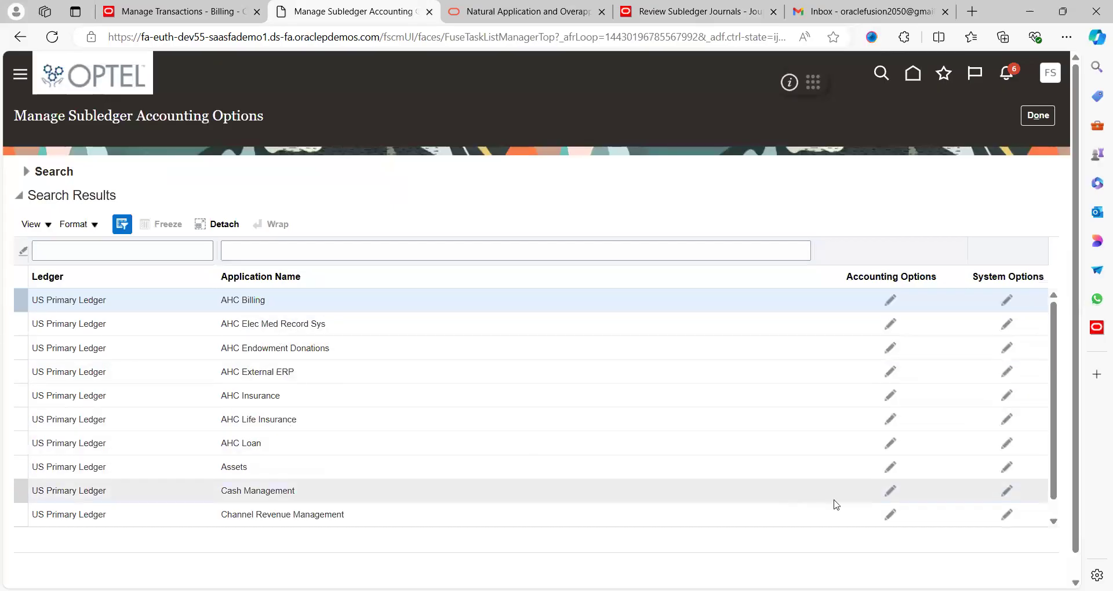
click(1054, 523)
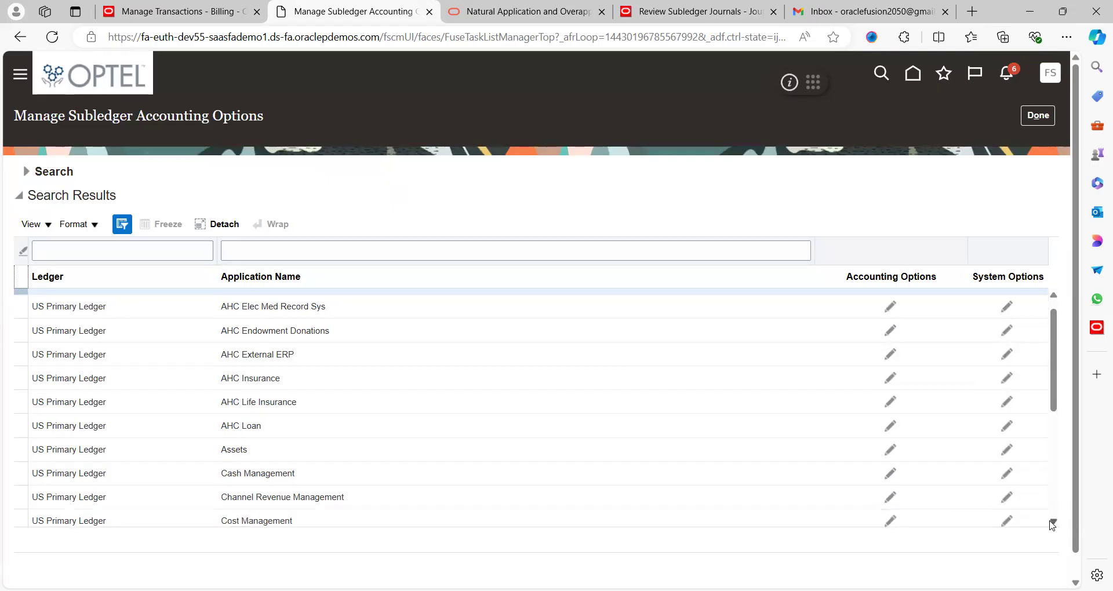
scroll(1053, 523, down, 5)
scroll(1054, 523, down, 5)
scroll(1054, 523, down, 3)
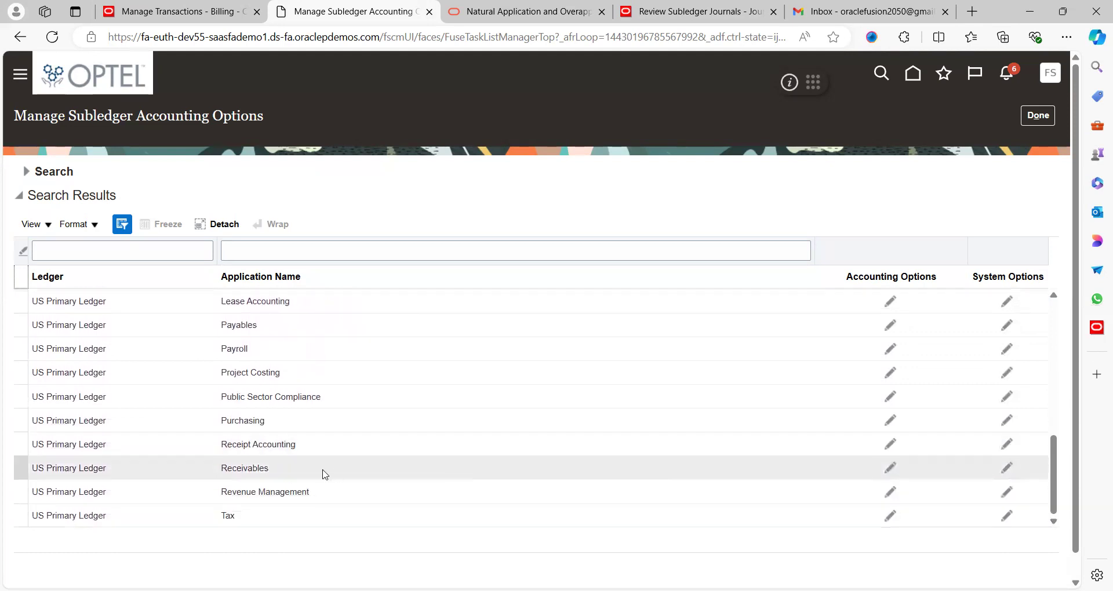
click(263, 468)
click(891, 469)
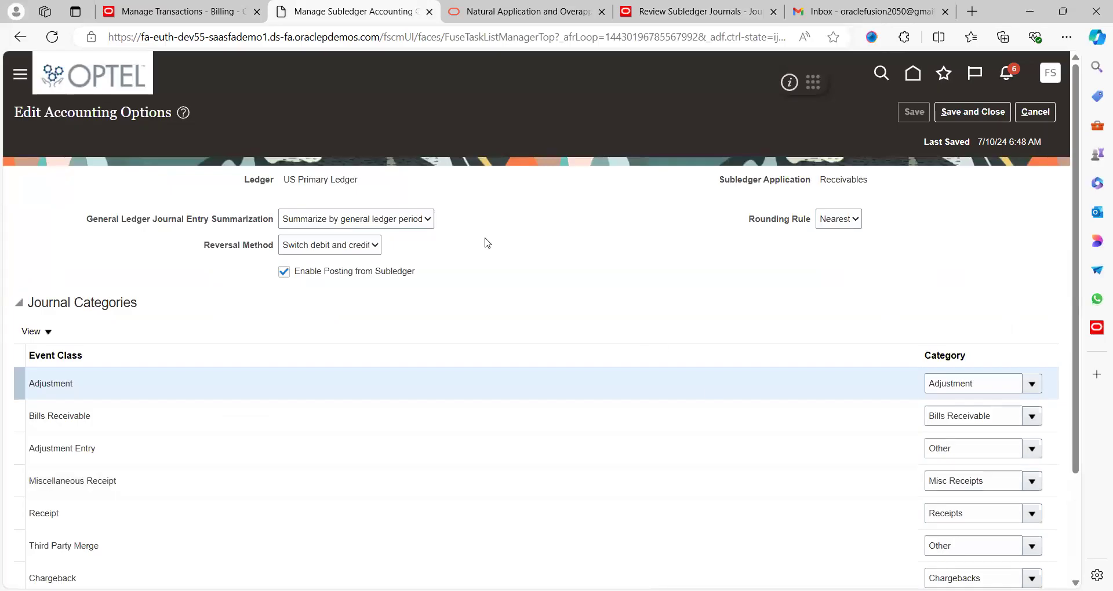
Verify Invoice maps to Sales Invoices and Credit Memo to Credit Memos, then return to the journal review
scroll(487, 243, down, 2)
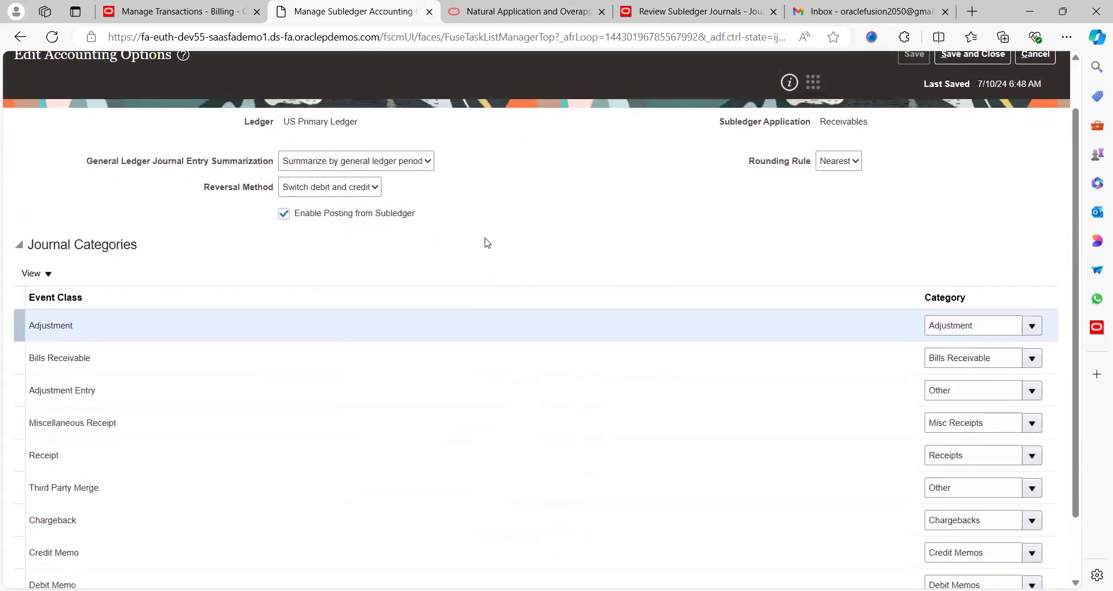
scroll(487, 243, down, 2)
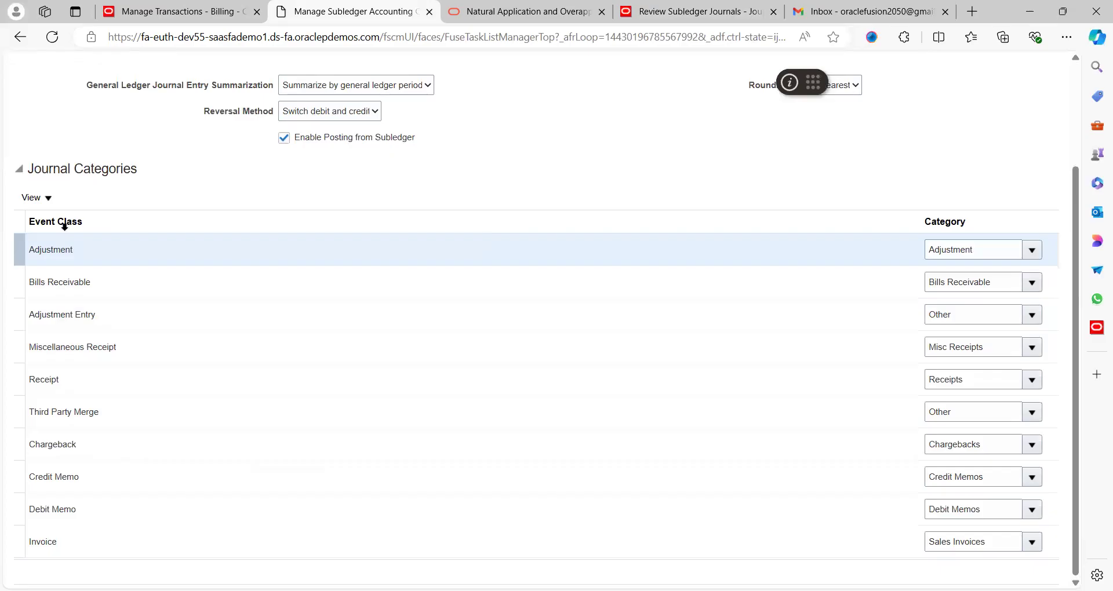
click(52, 544)
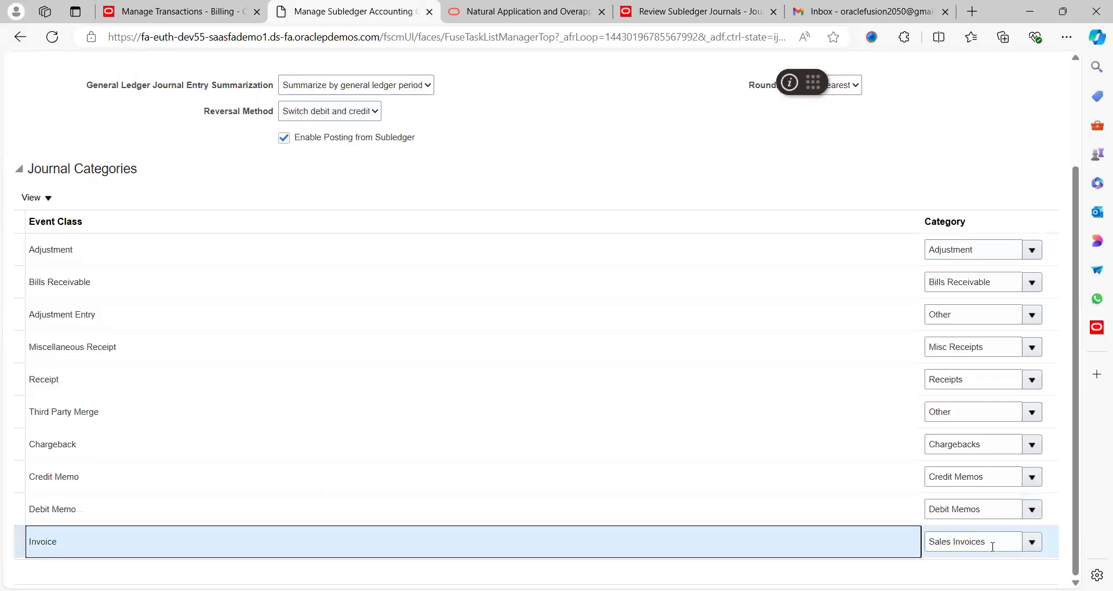
double_click(992, 545)
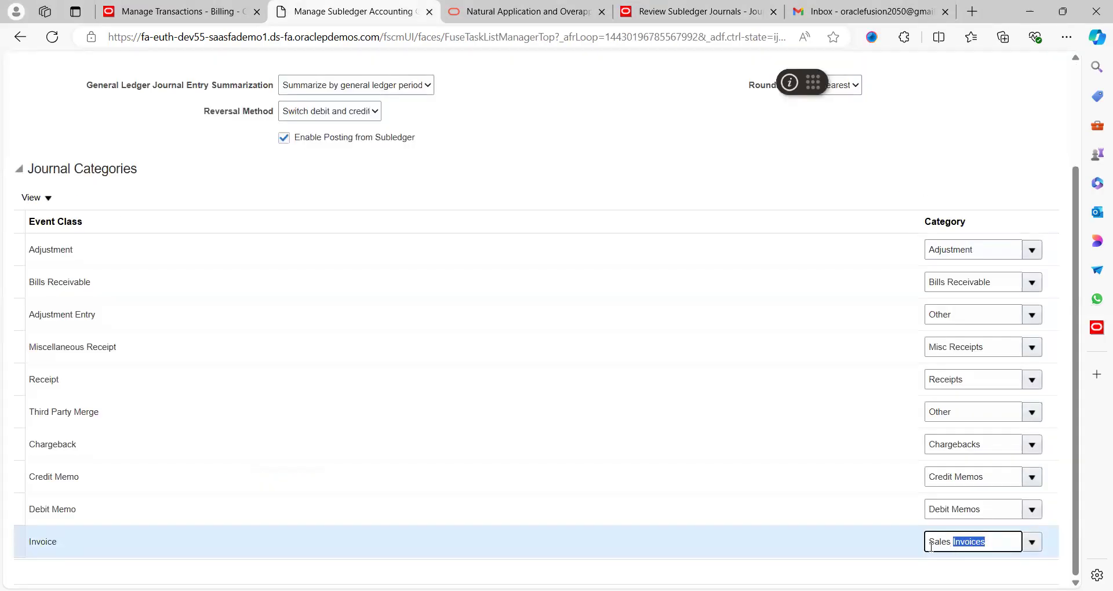
click(955, 542)
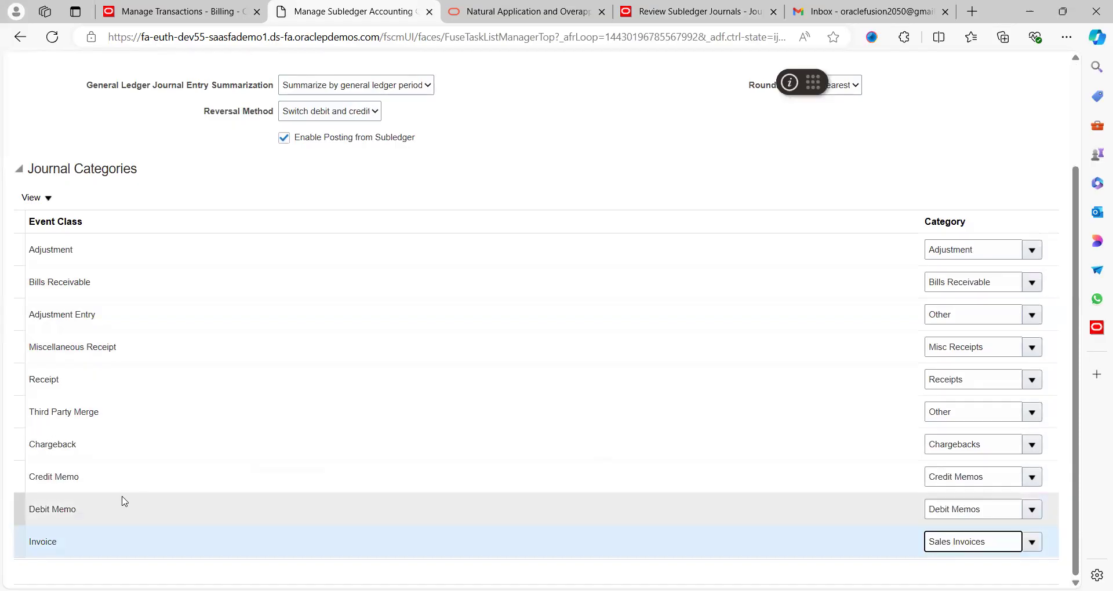
click(965, 479)
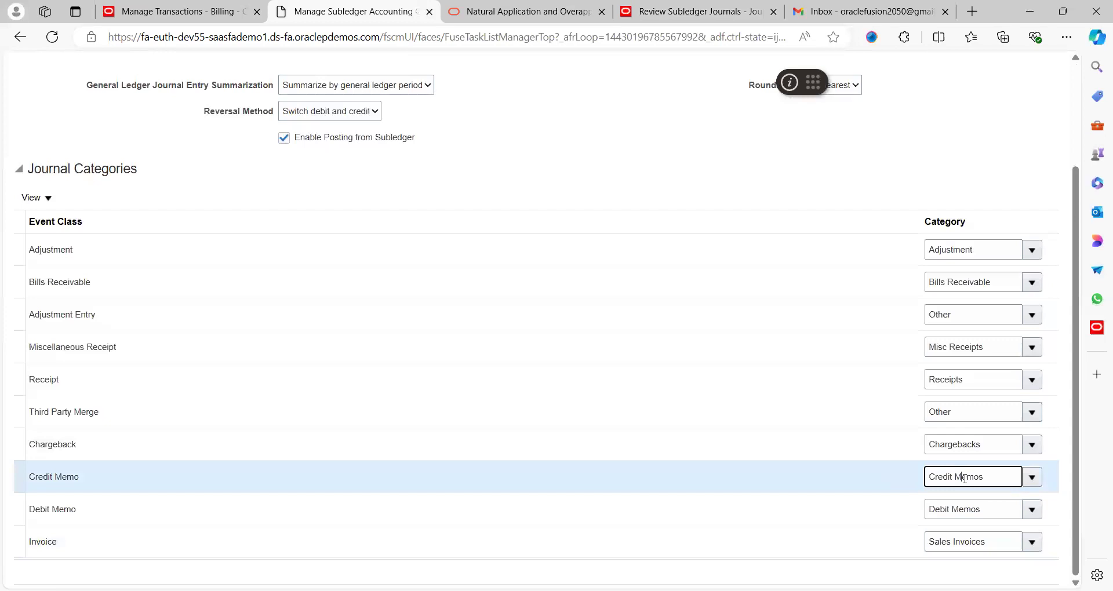
key(ctrl+4)
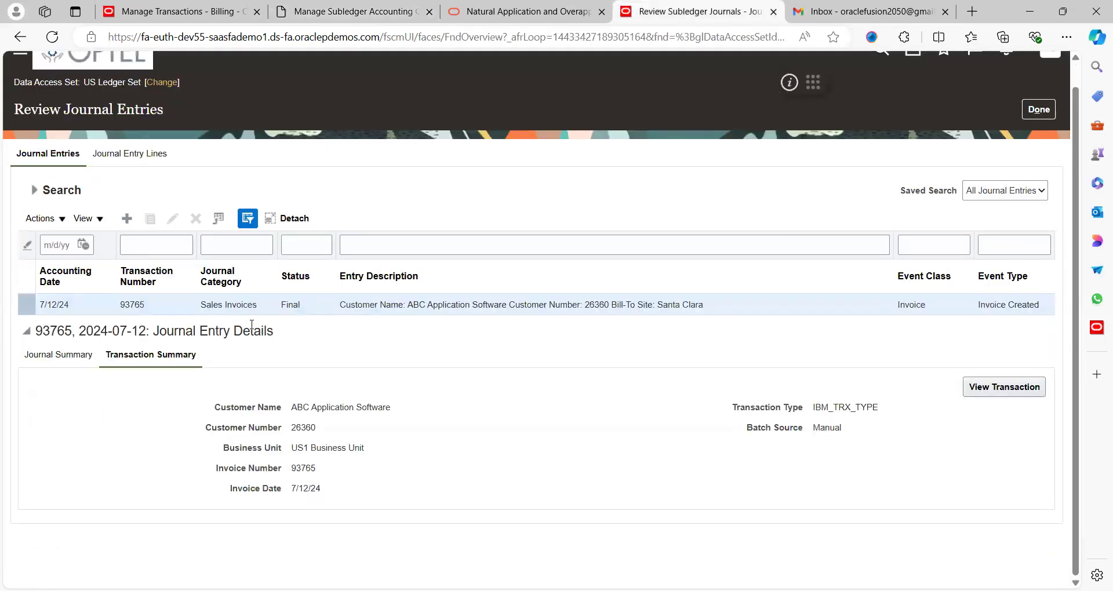